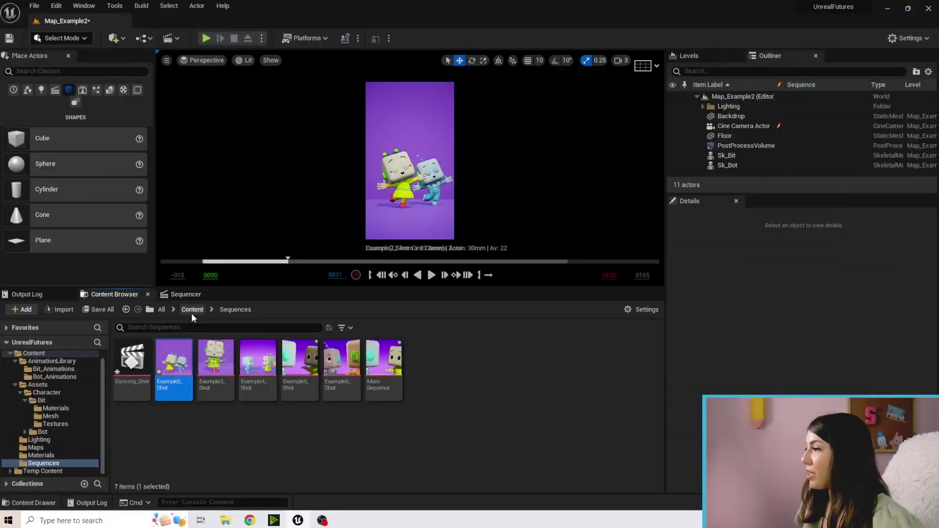
Open the Map_Example3 level from the Maps folder, saving the modified Dancing_Shot, Example2_Shot and Map_Example2 assets.
left_click(193, 311)
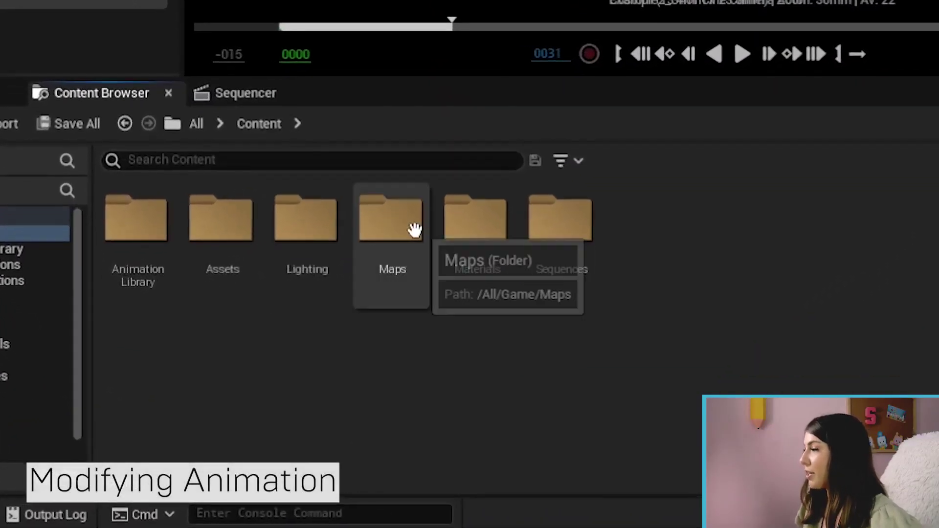
double_click(416, 228)
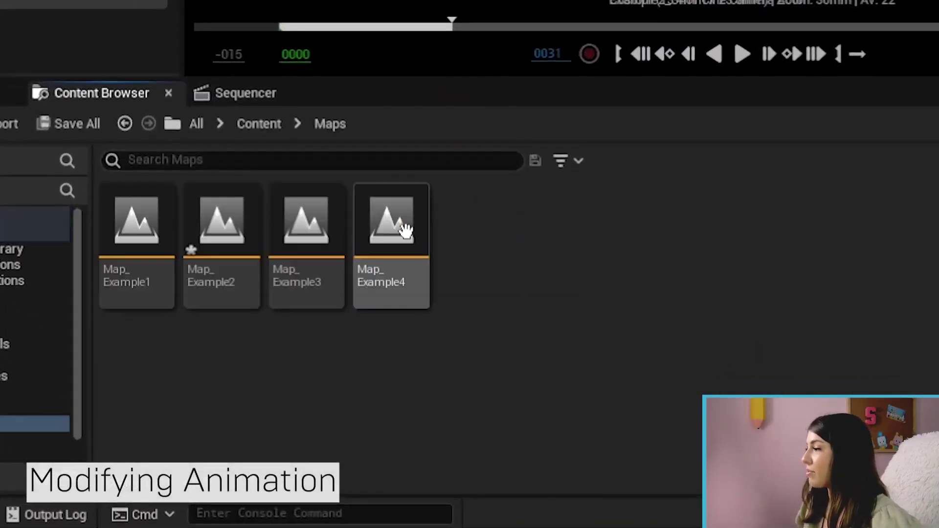
double_click(317, 213)
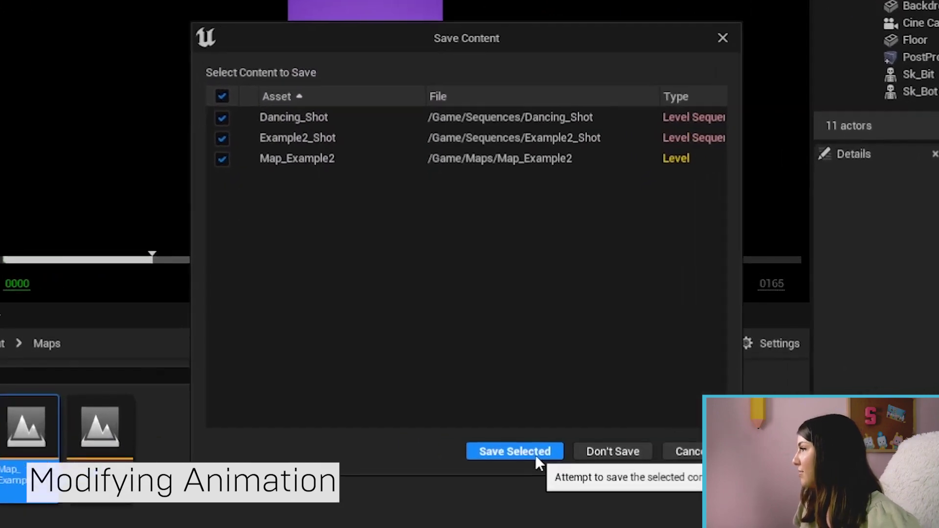
left_click(535, 455)
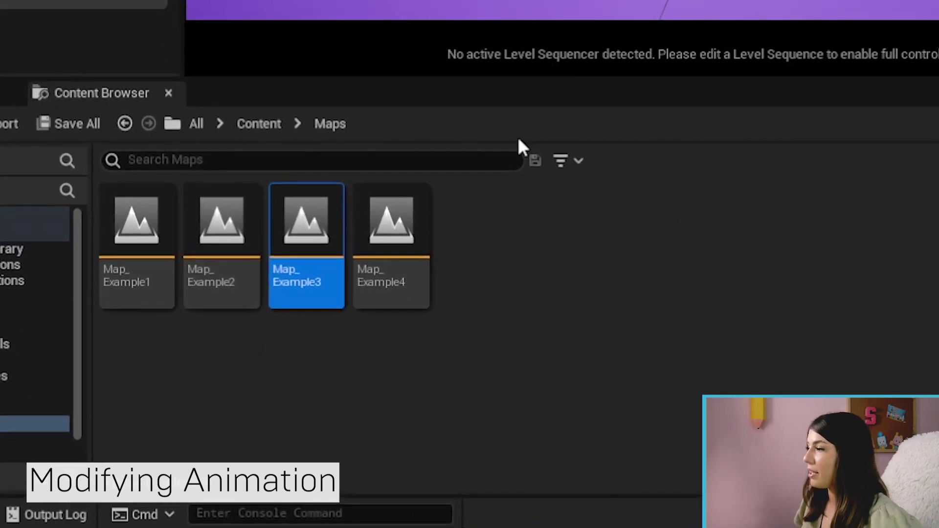
Open the Example3_Shot sequence from the Sequences folder and scrub through the start of its dancing animation.
left_click(267, 129)
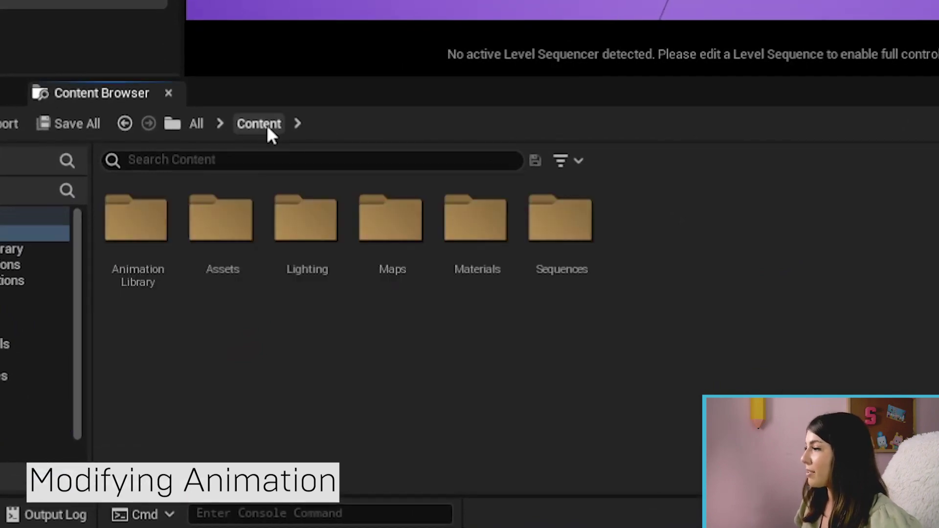
double_click(580, 215)
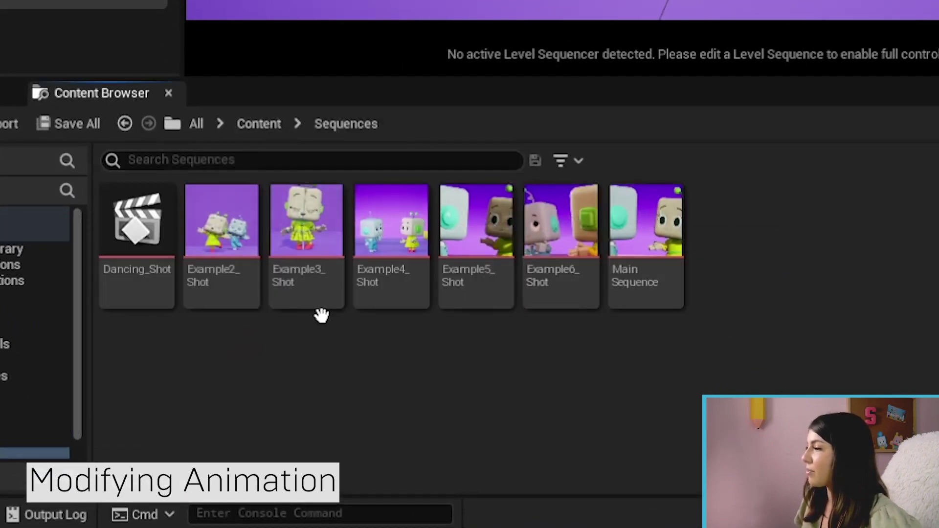
double_click(322, 223)
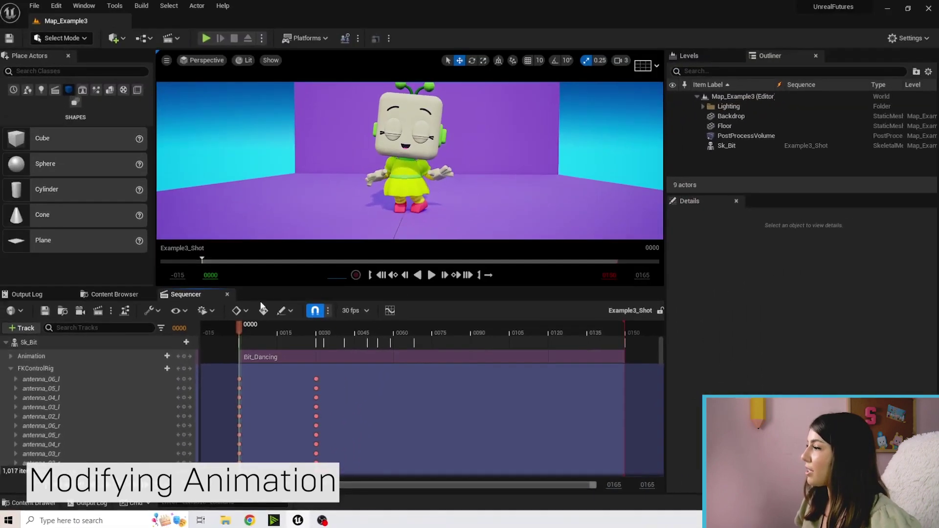
key("Right")
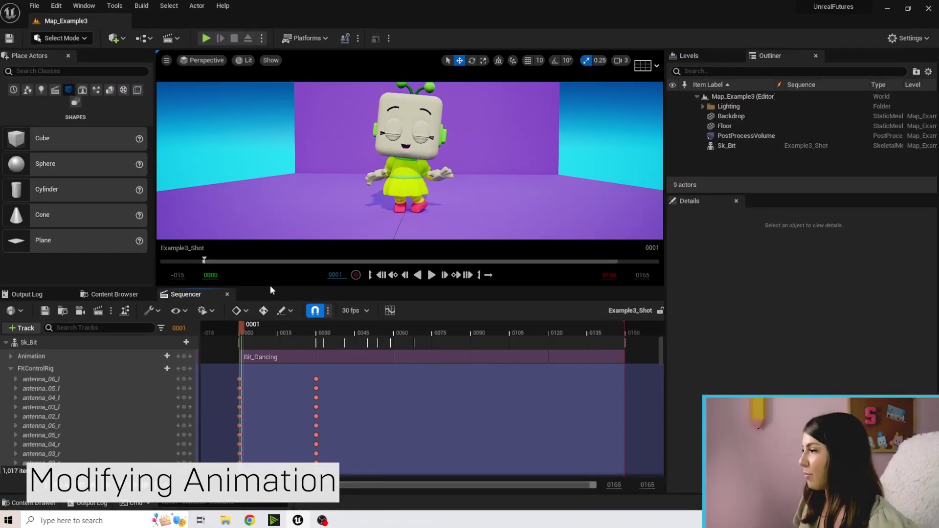
left_click_drag(242, 327, 299, 338)
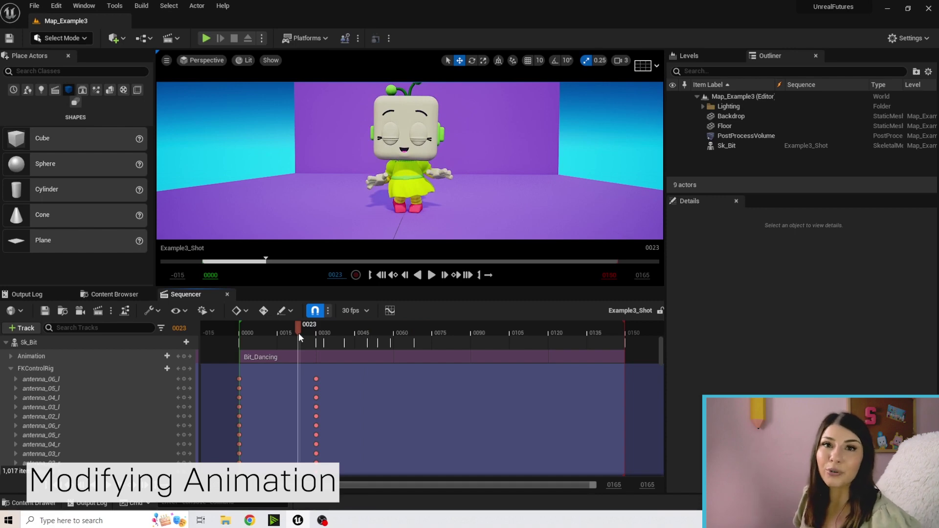
left_click_drag(298, 333, 243, 331)
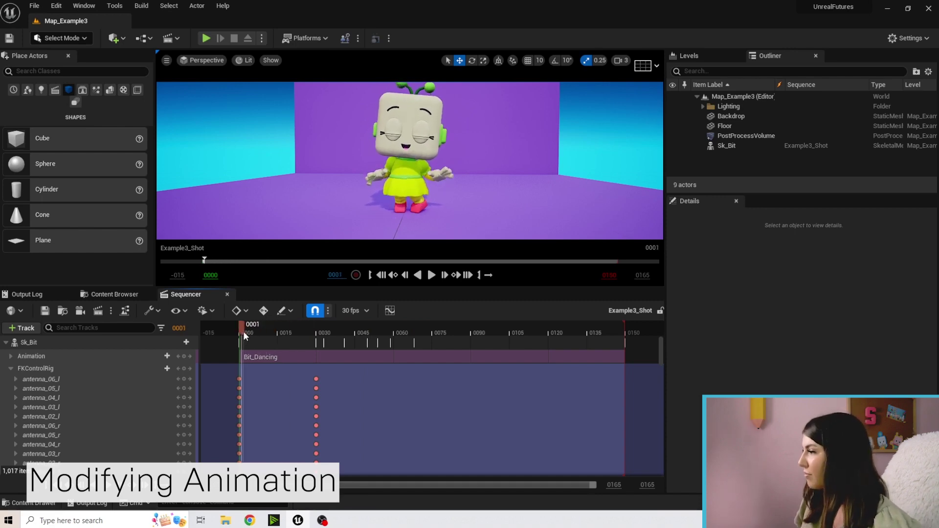
Create a new Level Sequence named ModifyAnimation in the Sequences folder.
left_click(108, 294)
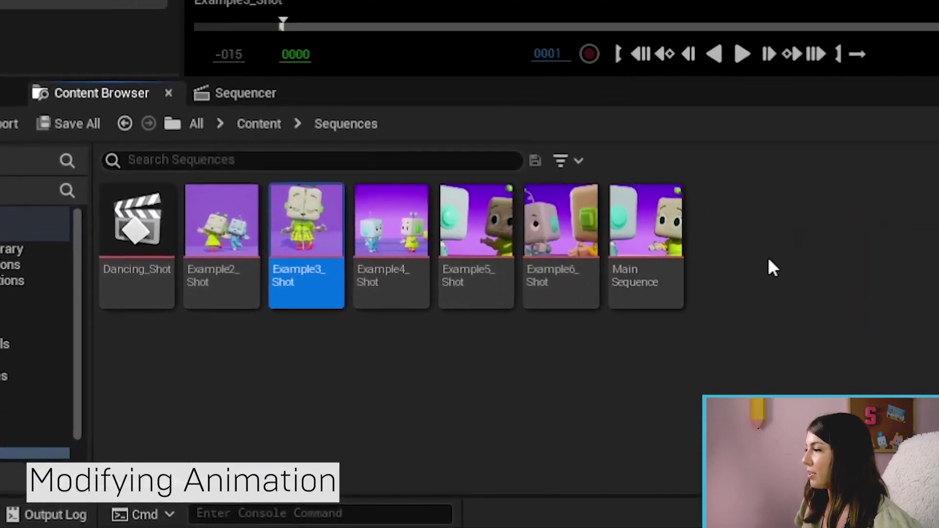
left_click(768, 259)
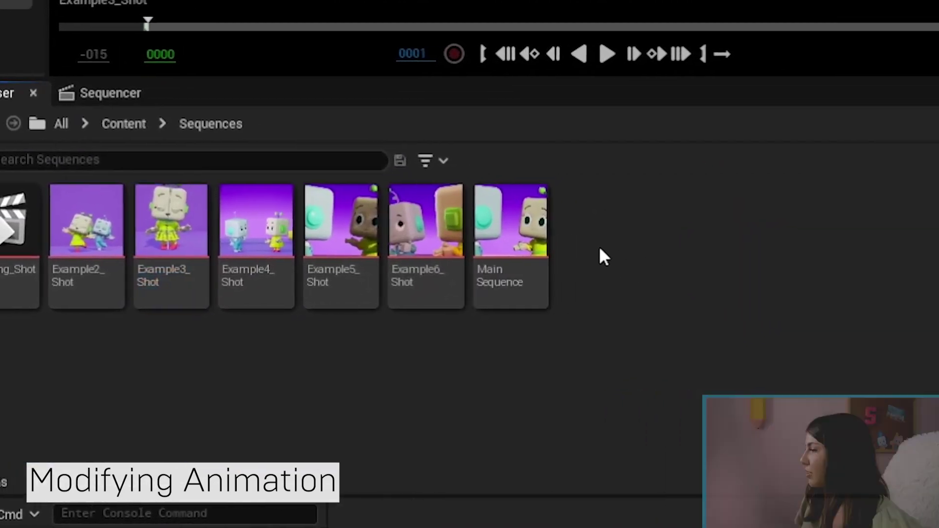
right_click(735, 248)
mouse_move(735, 248)
mouse_move(488, 114)
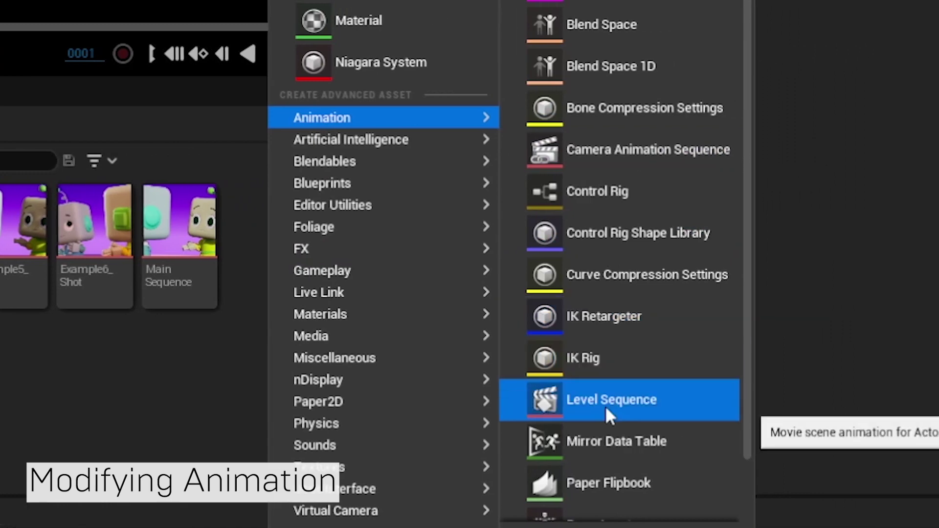
left_click(765, 405)
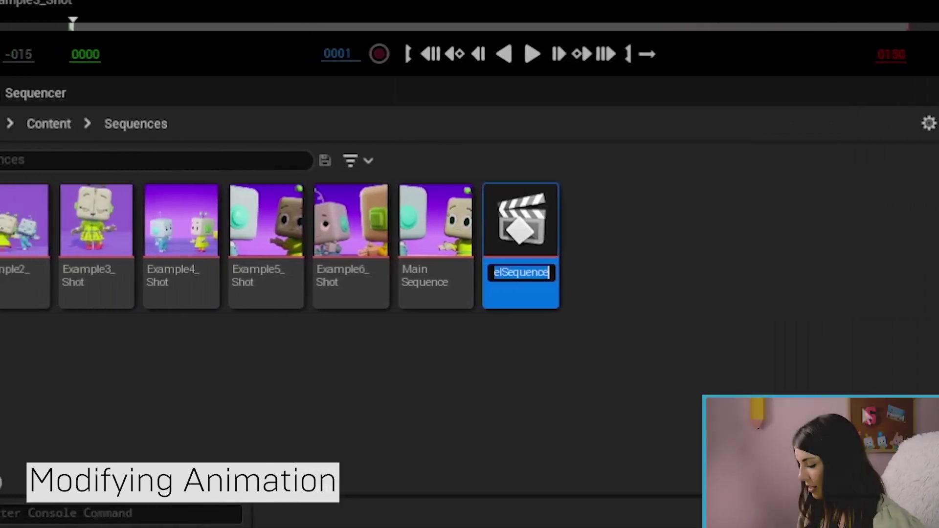
type("Modify")
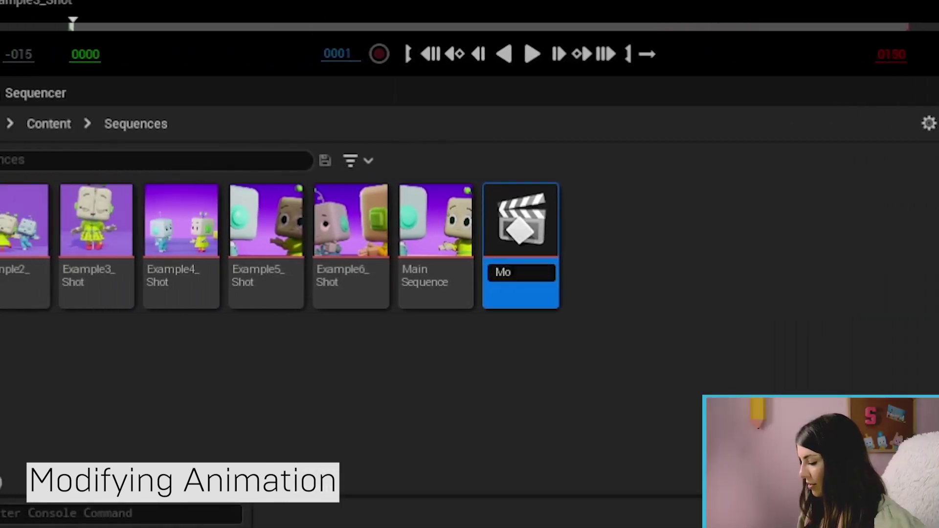
type(" Animation")
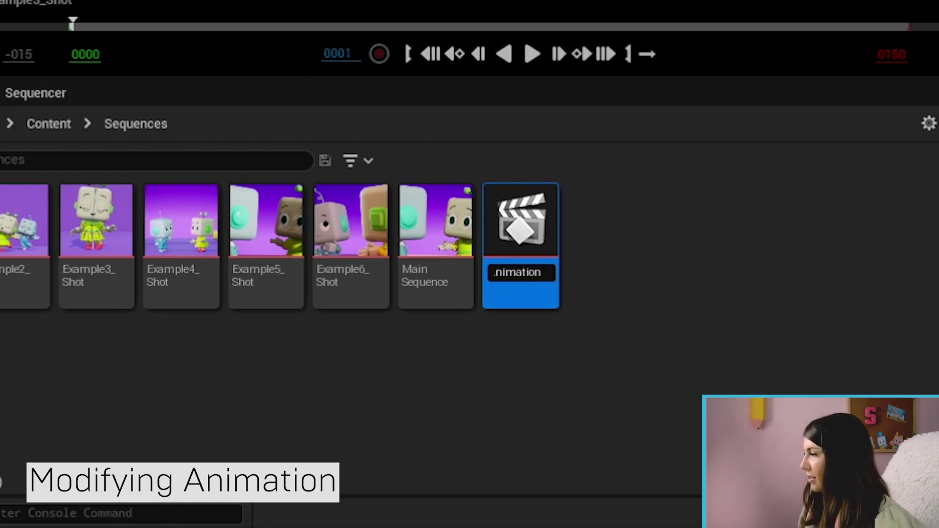
key("Return")
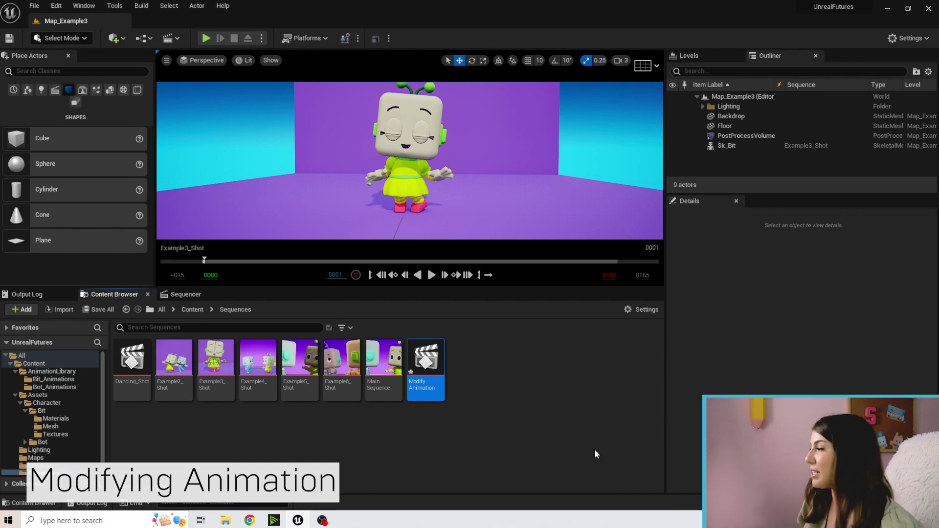
Open the ModifyAnimation sequence and add the Sk_Bit character to it as a track.
double_click(428, 359)
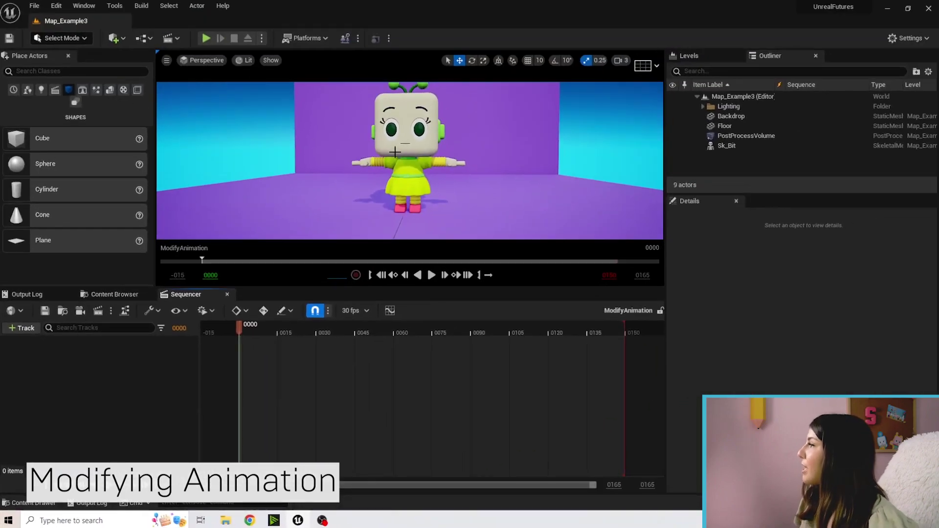
left_click(394, 152)
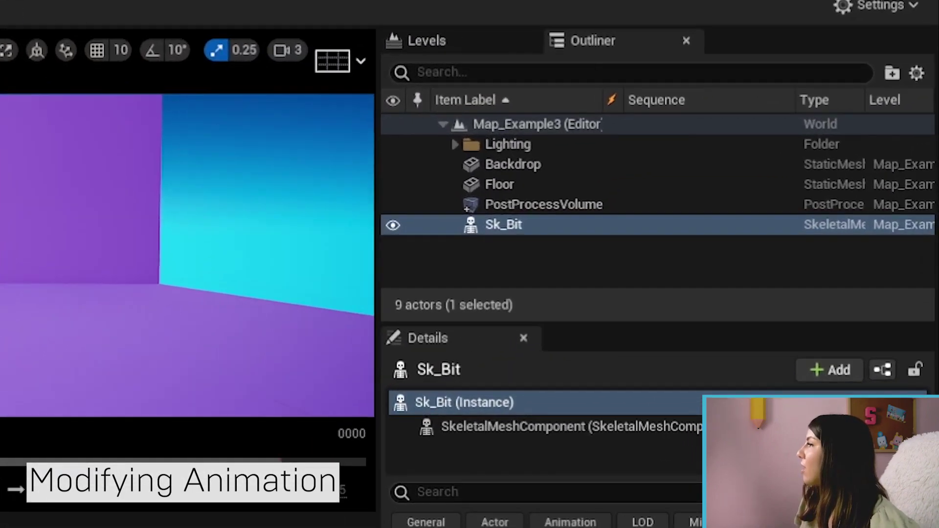
left_click_drag(538, 228, 60, 377)
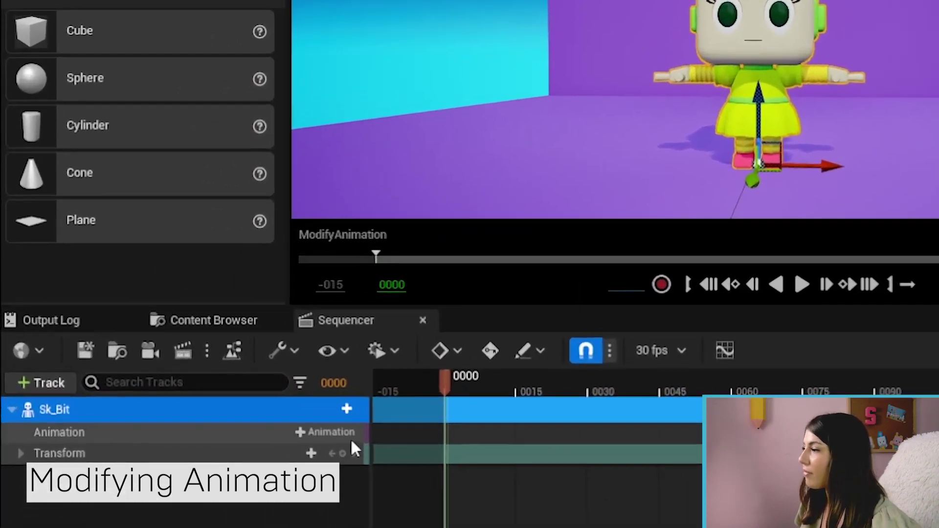
Add the Bit_Dancing animation to the Sk_Bit track and extend its clip to about frame 150.
left_click(190, 355)
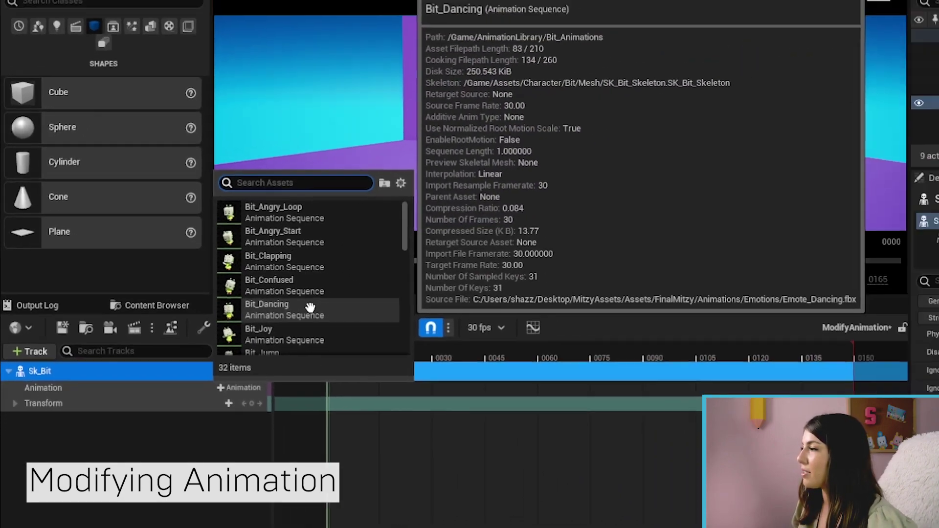
left_click(372, 325)
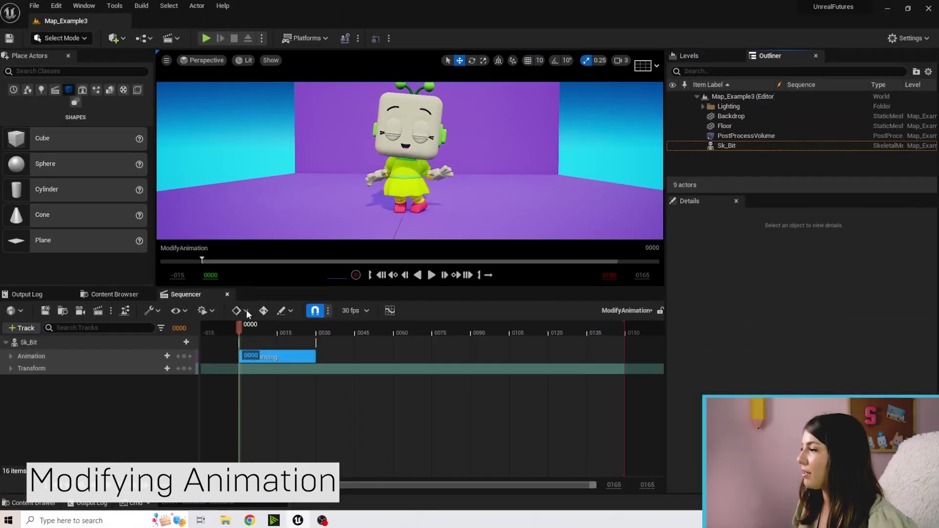
left_click_drag(317, 361, 623, 359)
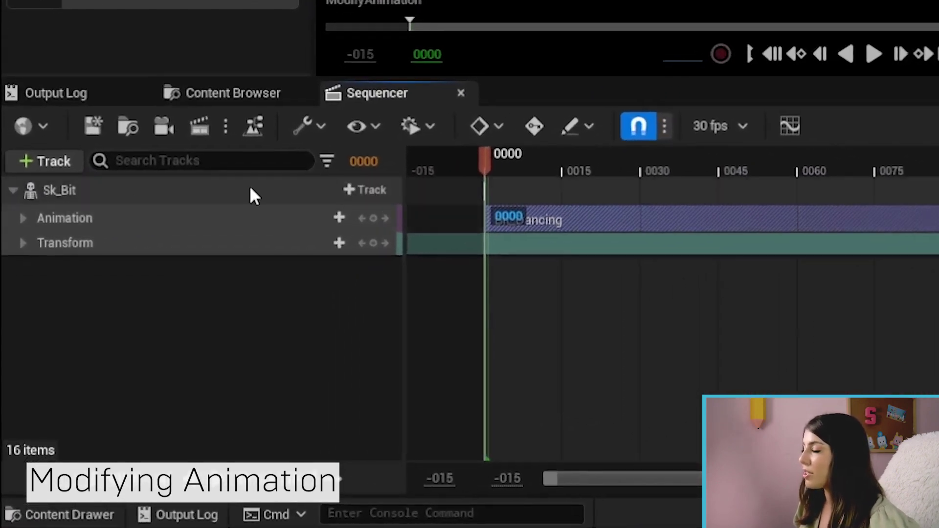
Add an FK Control Rig track to Sk_Bit and switch the rig to Additive mode.
left_click(380, 190)
mouse_move(425, 372)
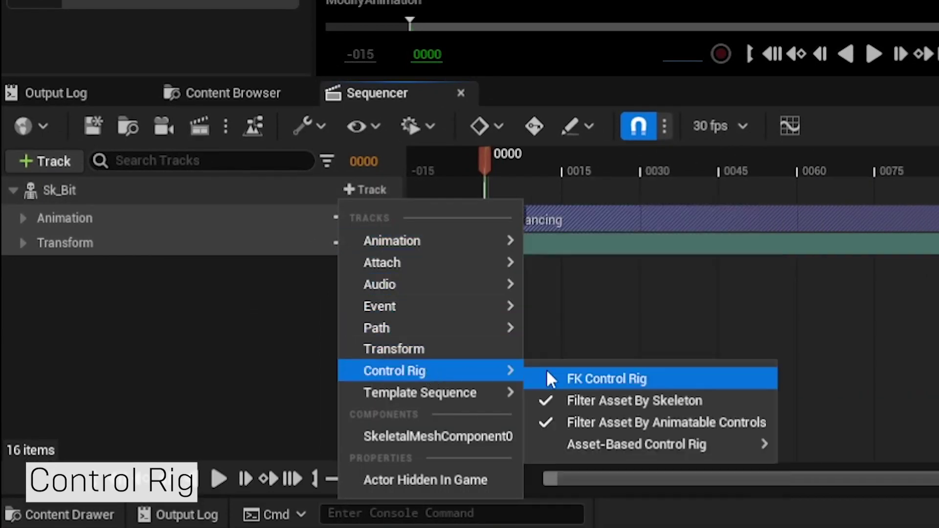
left_click(677, 378)
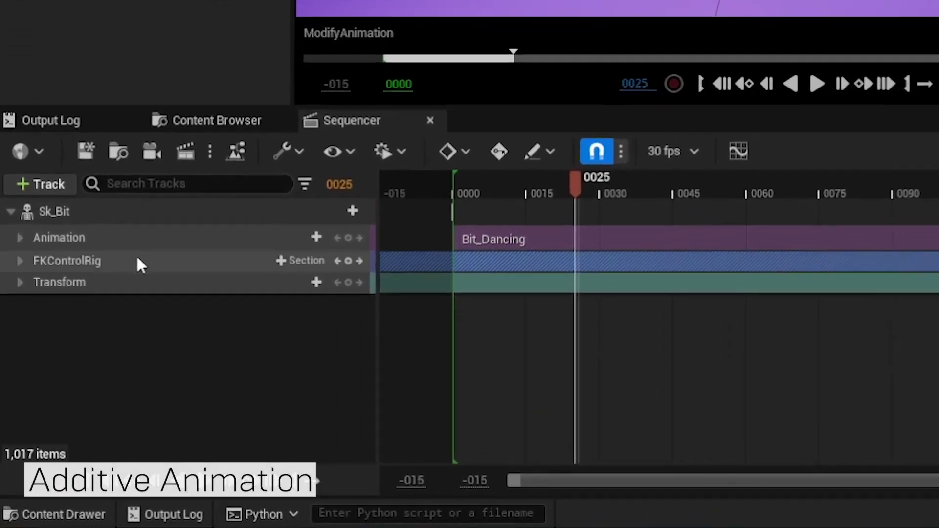
right_click(140, 264)
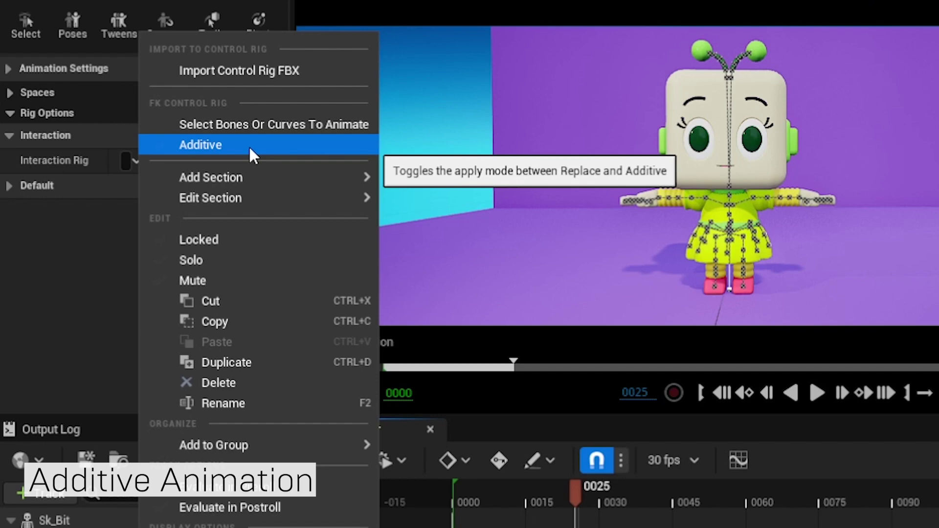
left_click(248, 145)
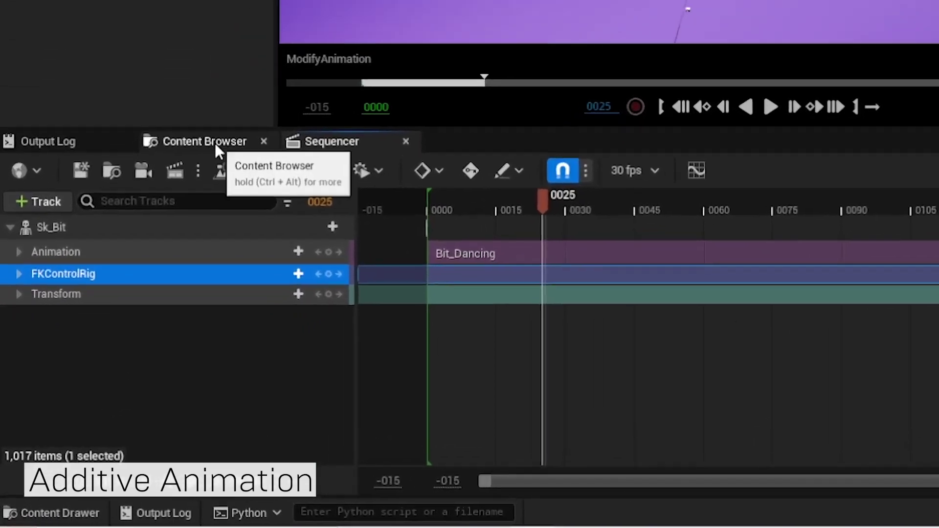
Run the BPW_PrepCharacter editor utility widget from the project's Content folder.
left_click(116, 295)
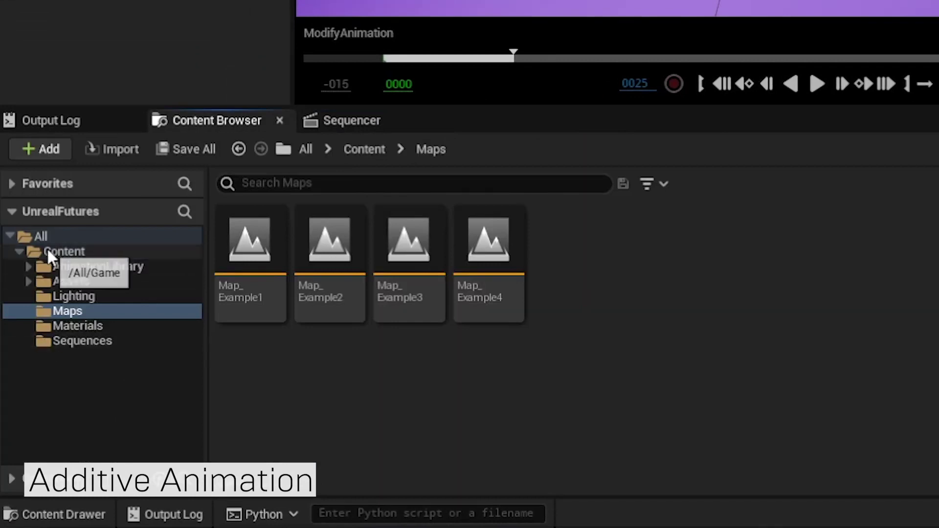
left_click(89, 249)
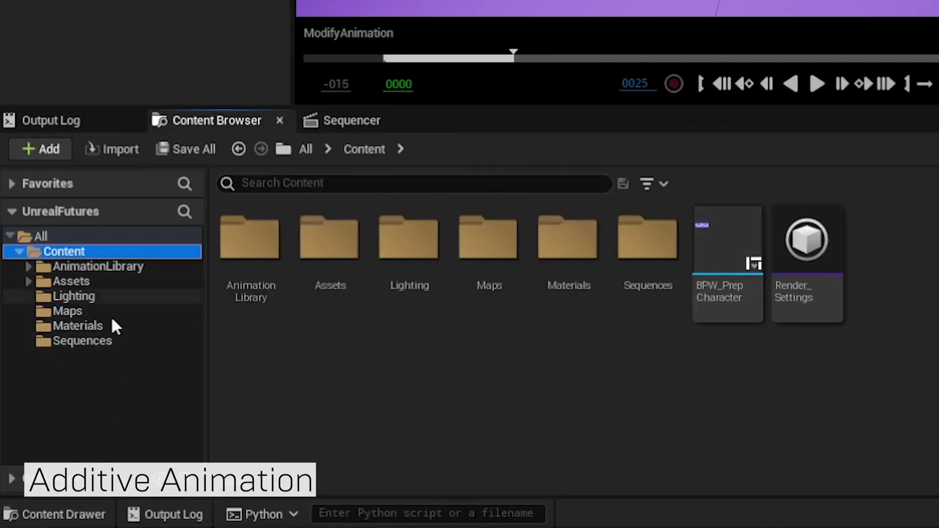
mouse_move(732, 243)
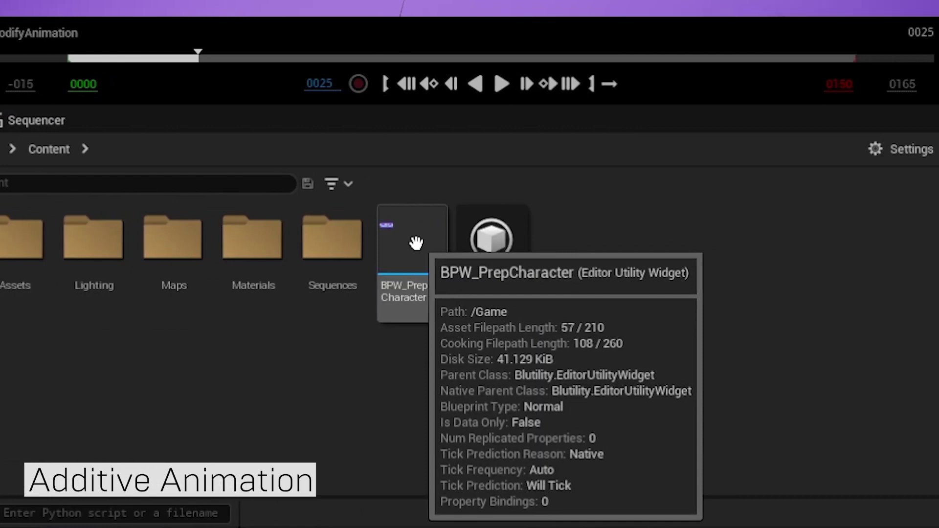
right_click(415, 243)
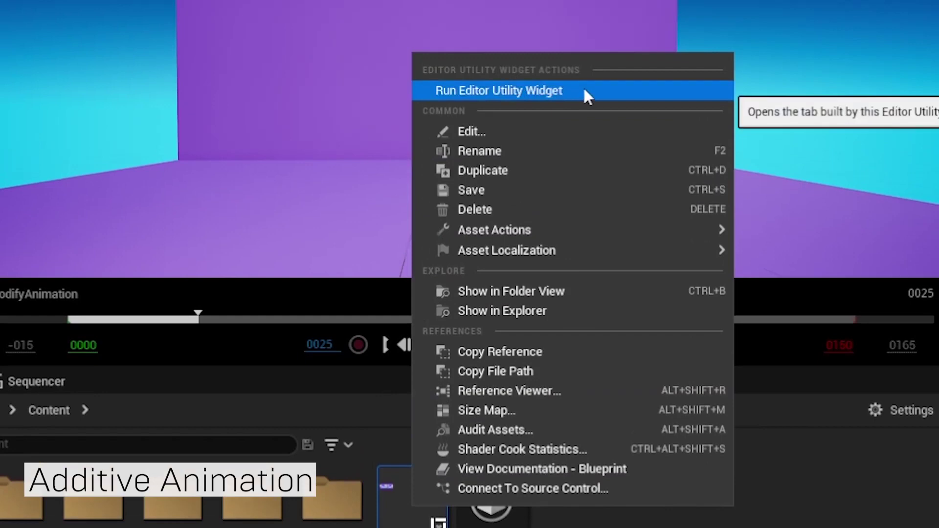
left_click(591, 95)
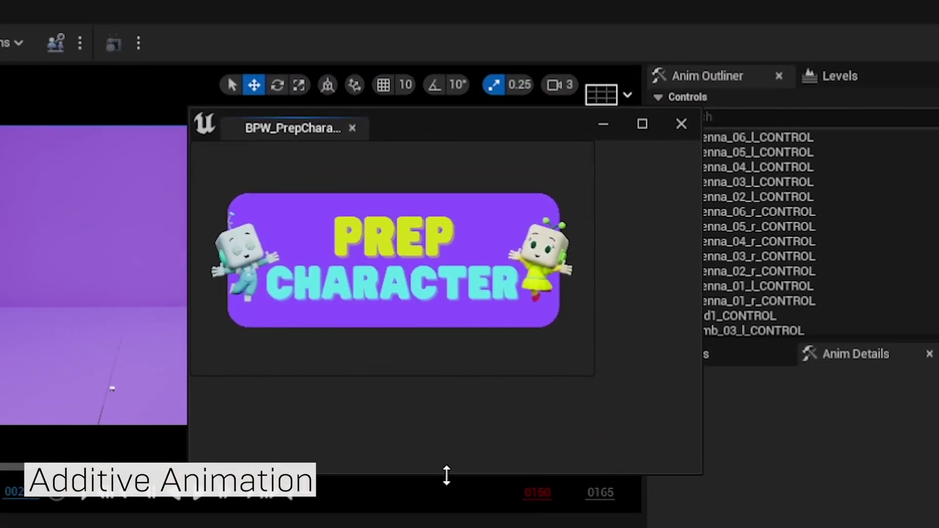
Dock the BPW_PrepCharacter widget beside Anim Details and run its Prep Character function.
left_click_drag(425, 139, 832, 468)
left_click_drag(767, 262, 770, 260)
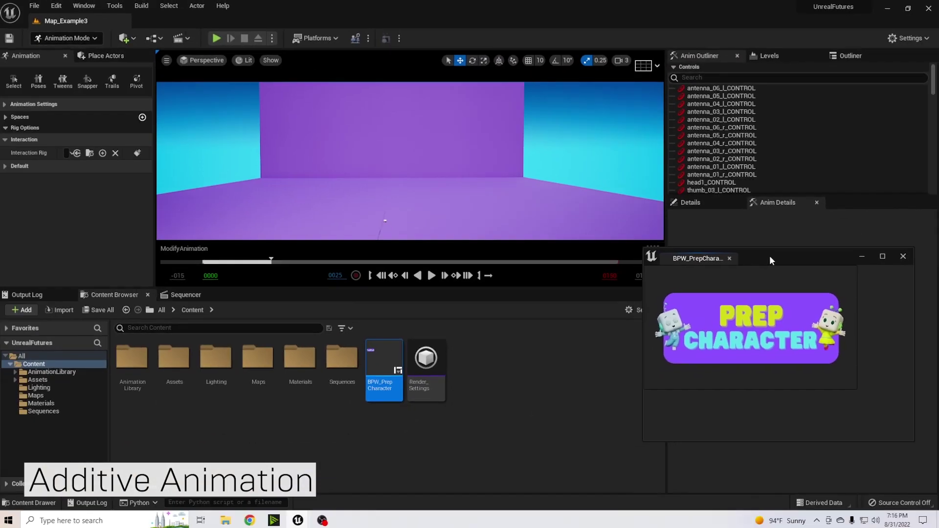
left_click_drag(698, 260, 826, 198)
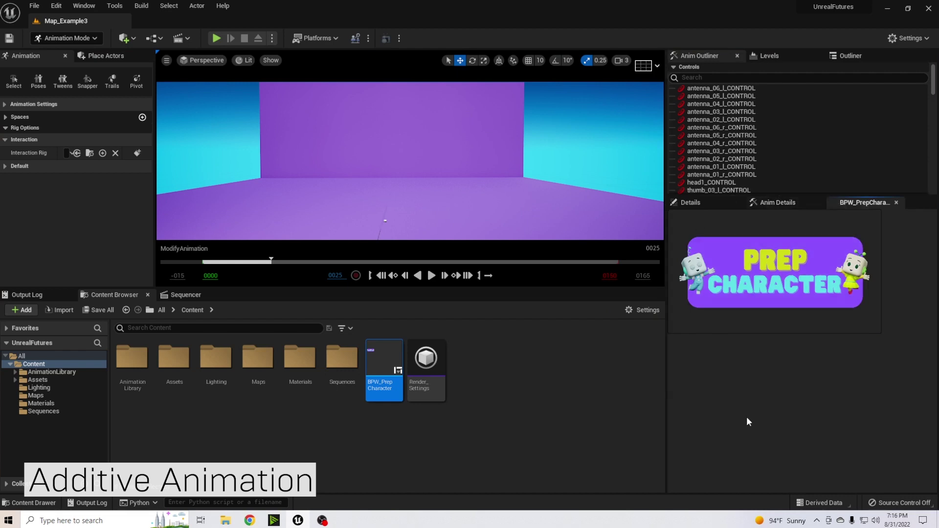
left_click(794, 271)
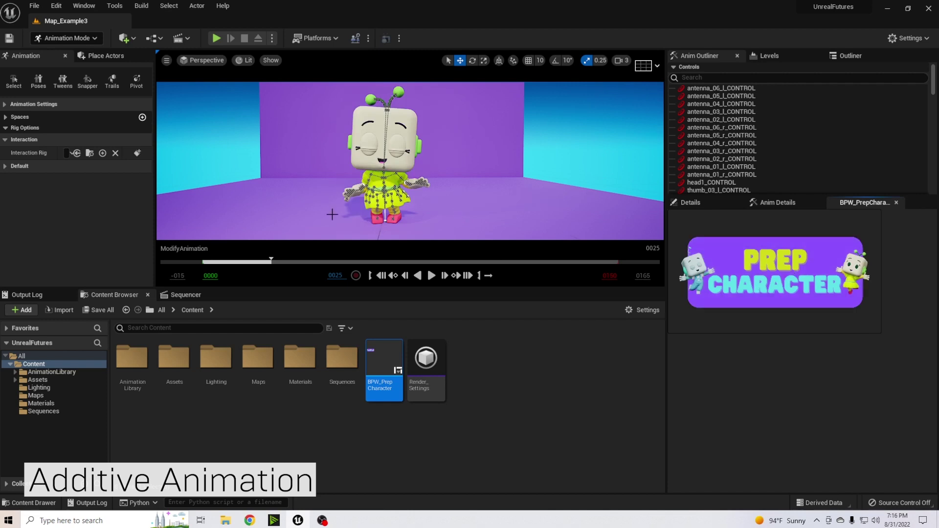
Expand the FKControlRig track in Sequencer and examine its list of bone and facial controls.
left_click(187, 295)
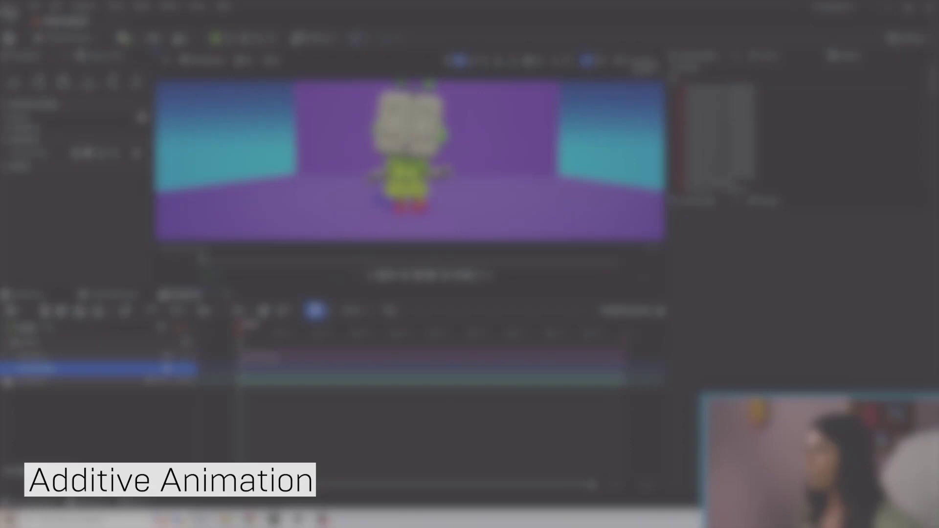
left_click(11, 369)
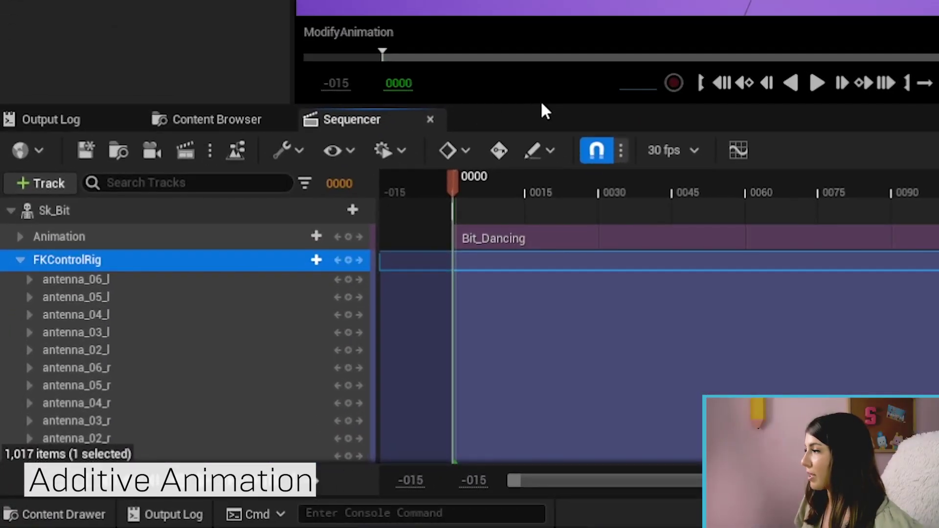
left_click_drag(334, 251, 343, 191)
scroll(116, 205, "down", 5)
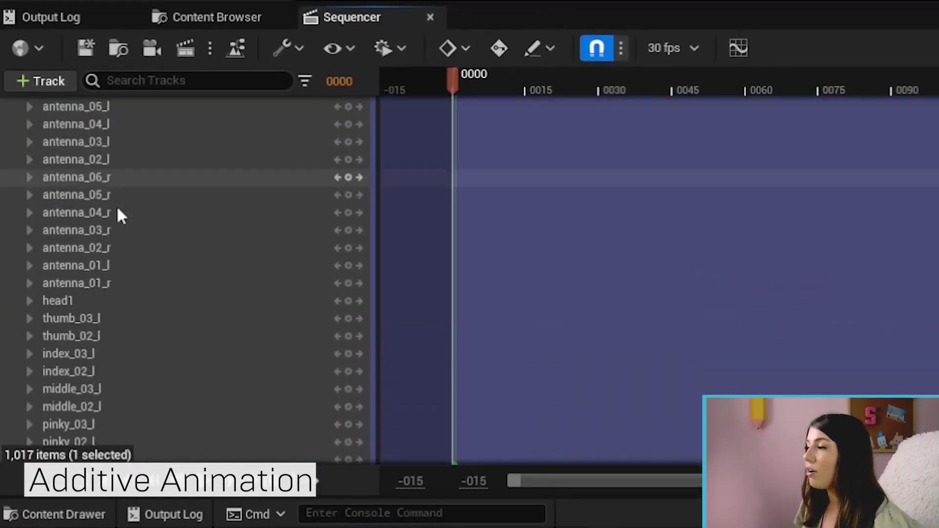
scroll(116, 205, "down", 6)
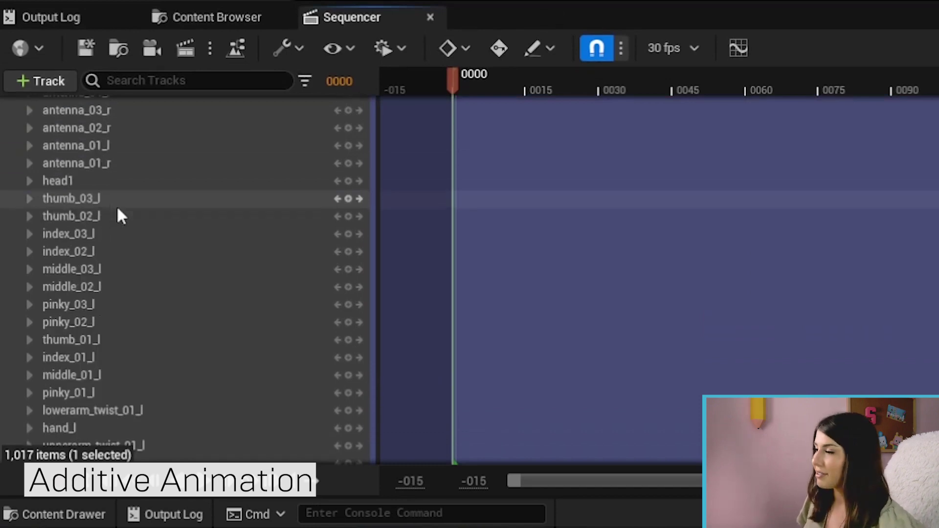
scroll(131, 167, "down", 7)
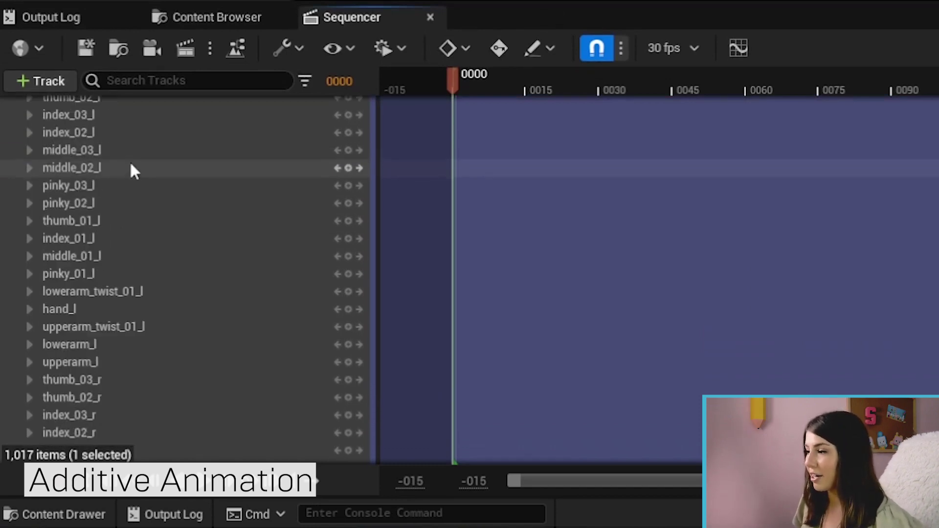
scroll(131, 167, "down", 20)
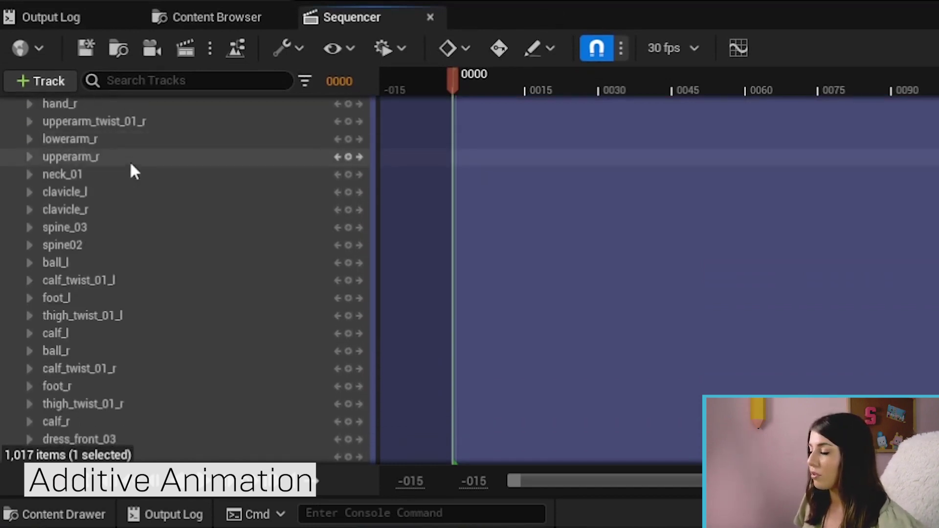
scroll(131, 169, "down", 12)
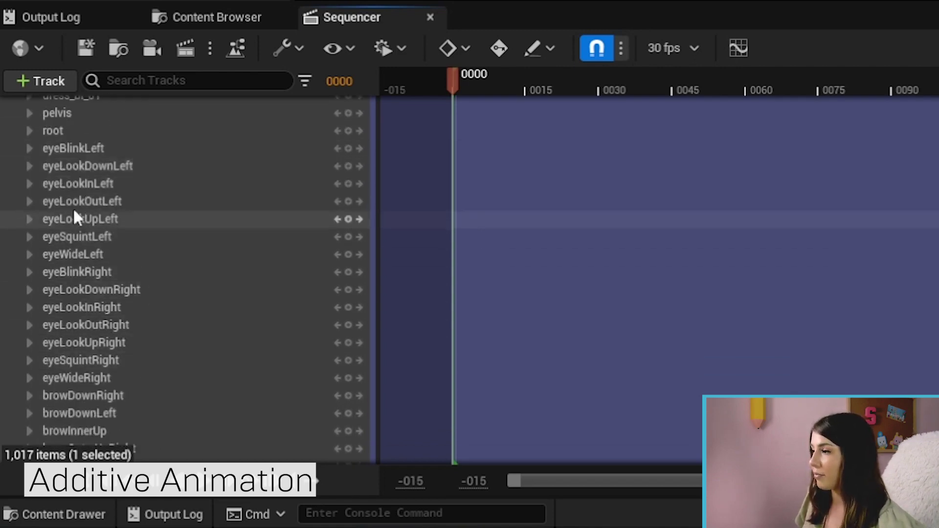
scroll(107, 185, "up", 2)
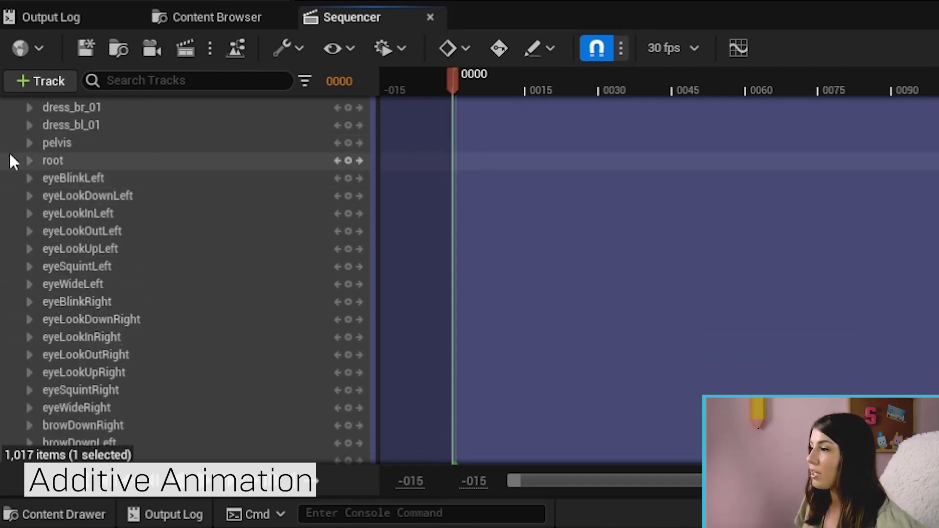
Set the eyeBlinkLeft control to -1.0 and key it at frame 0.
left_click(31, 176)
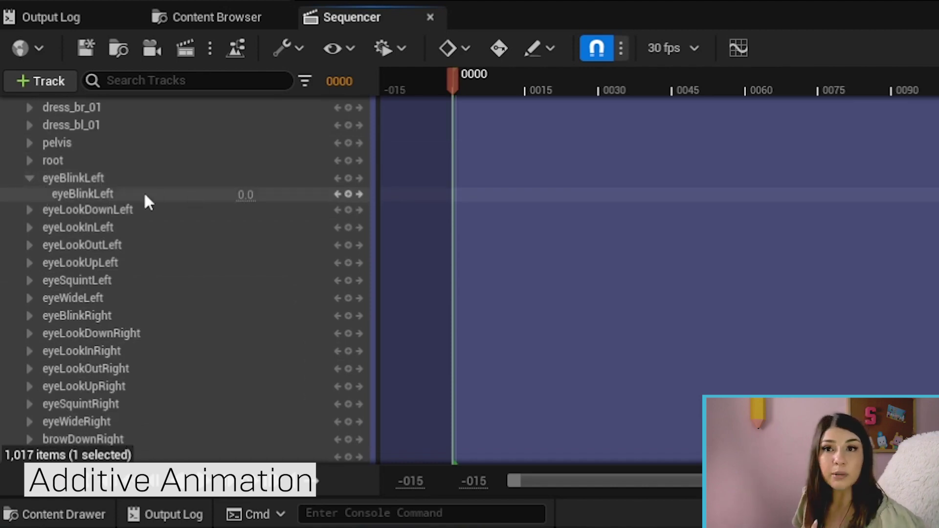
scroll(498, 235, "up", 2)
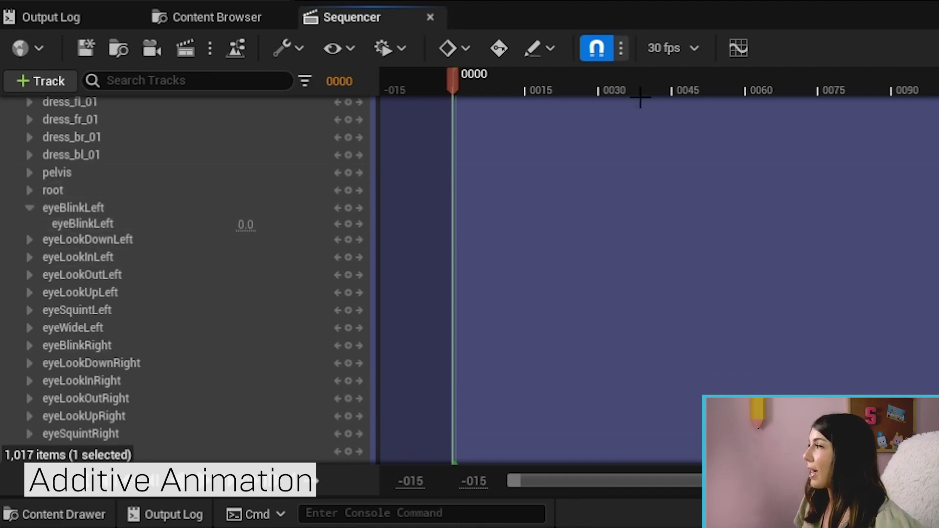
left_click(247, 225)
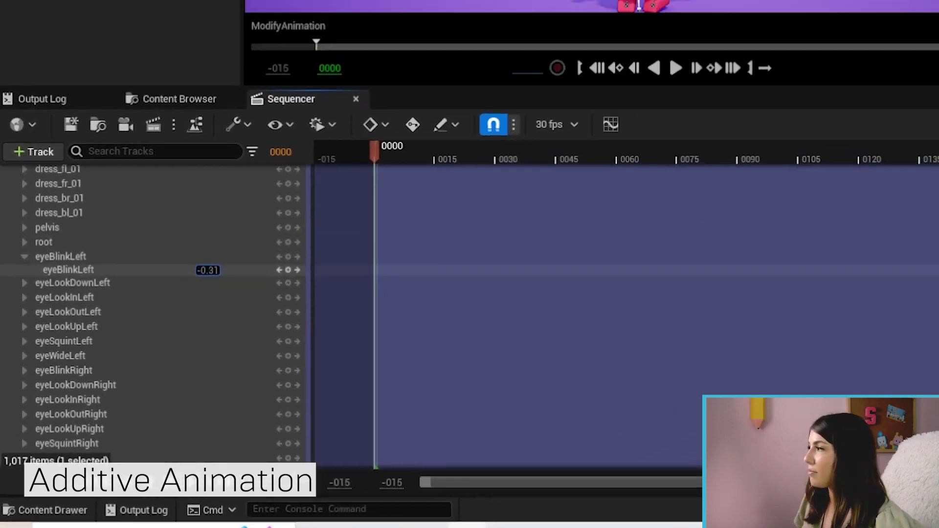
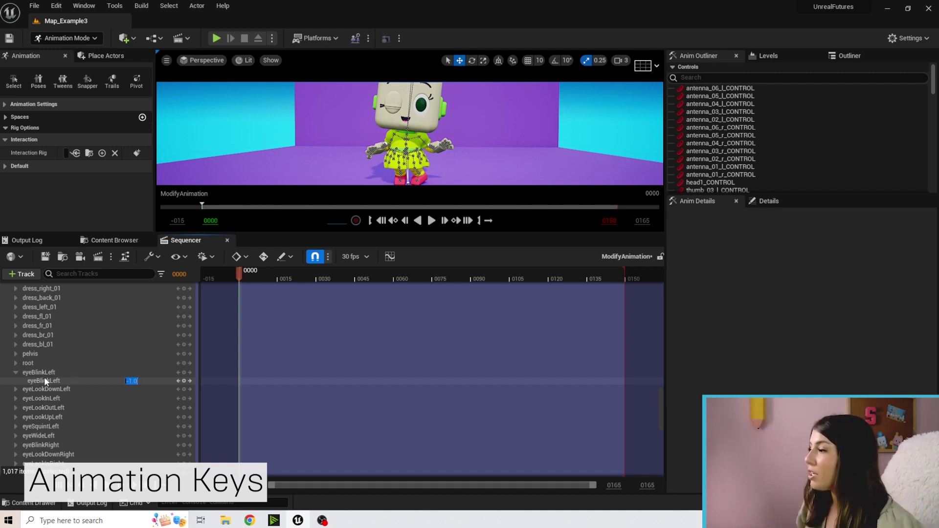
left_click(183, 380)
Key eyeBlinkLeft at 0.0 on frame 15 and scrub back over the blink.
left_click_drag(260, 275, 279, 275)
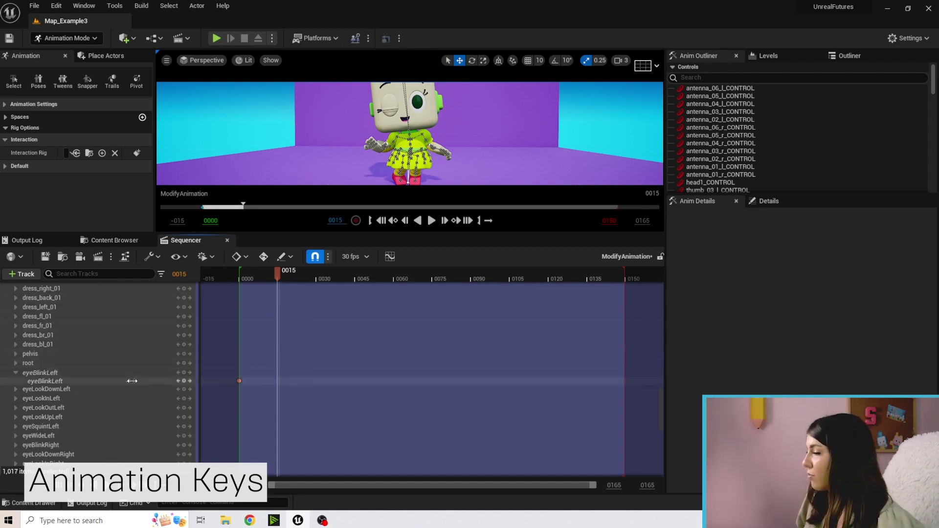
left_click_drag(131, 381, 131, 381)
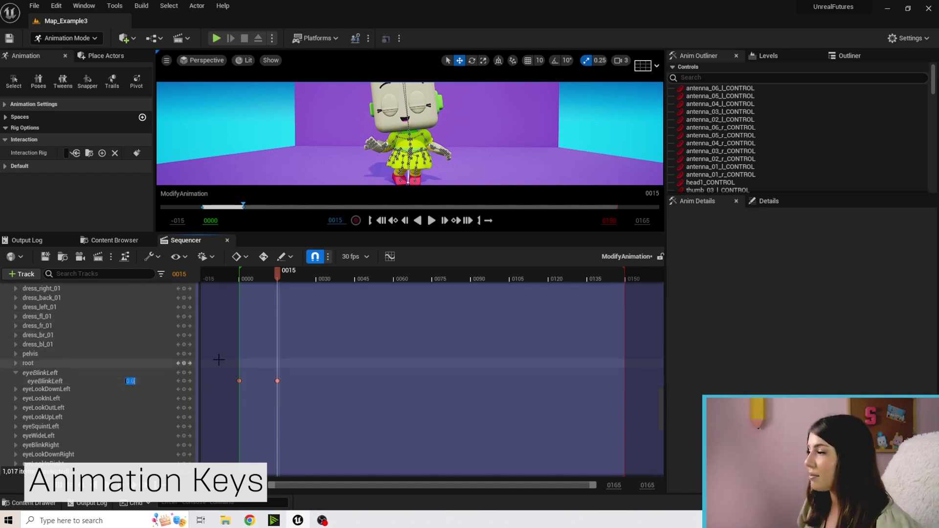
left_click_drag(278, 273, 241, 278)
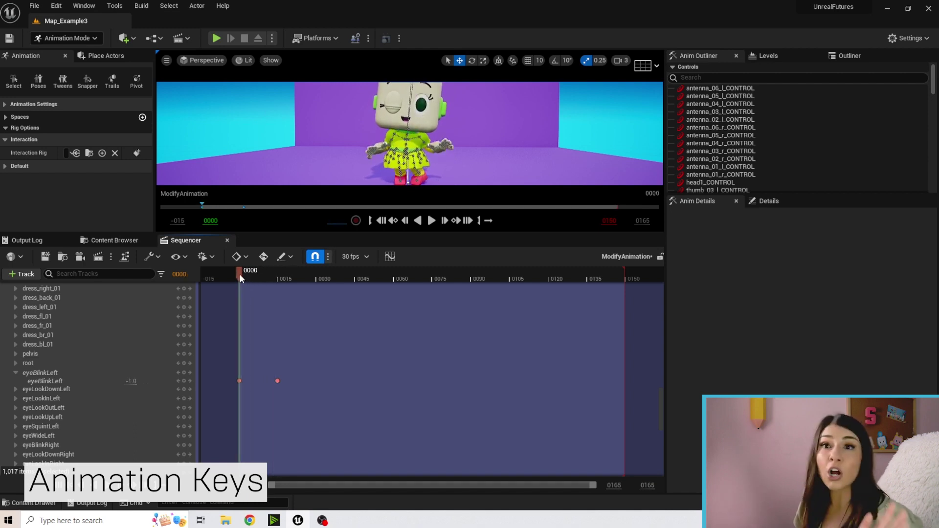
Set the eyeBlinkRight control to -1.0 and key it at frame 0.
mouse_move(241, 275)
left_mouse_down()
mouse_move(276, 278)
mouse_move(239, 275)
left_mouse_up()
scroll(37, 359, "down", 1)
scroll(37, 360, "down", 1)
left_click(16, 414)
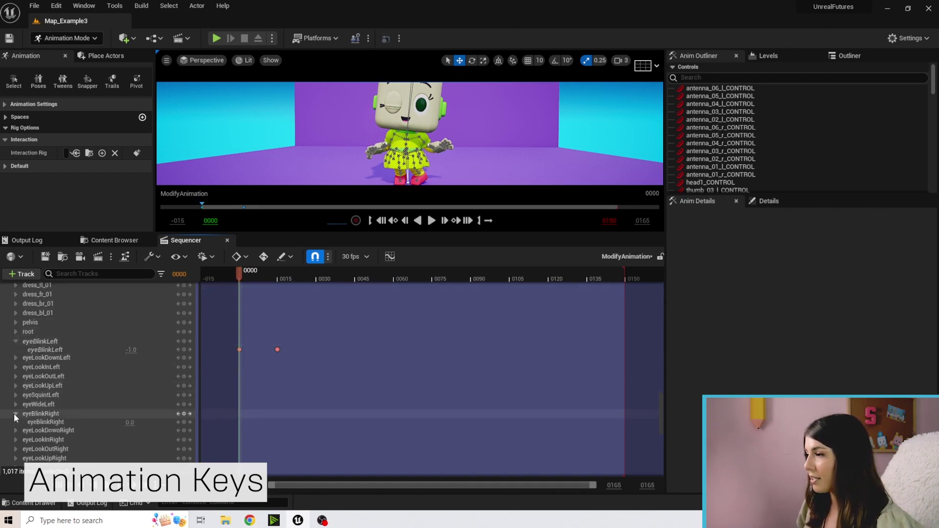
left_click_drag(128, 423, 122, 422)
left_click(272, 275)
left_click_drag(273, 274, 240, 276)
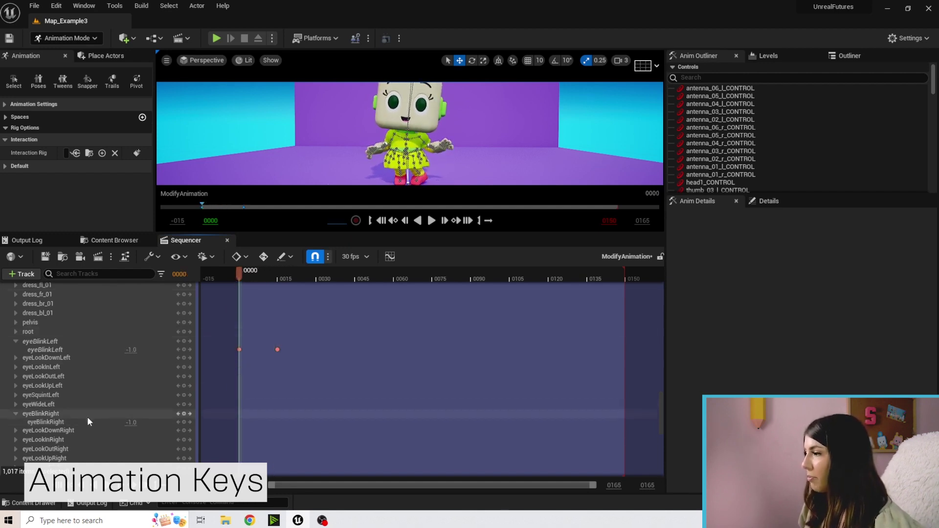
left_click(184, 422)
Key eyeBlinkRight at 0.0 on frame 15, matching the left eye's key.
left_click(260, 276)
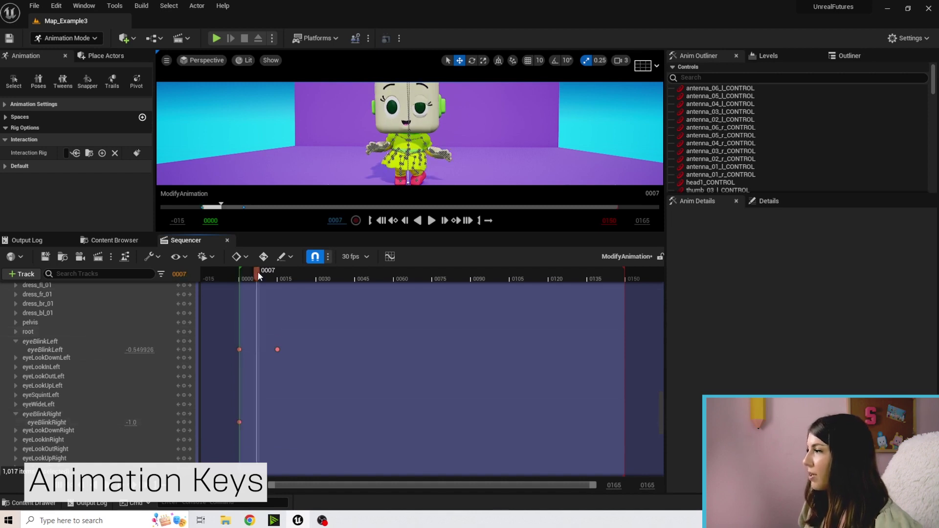
left_click_drag(262, 273, 277, 274)
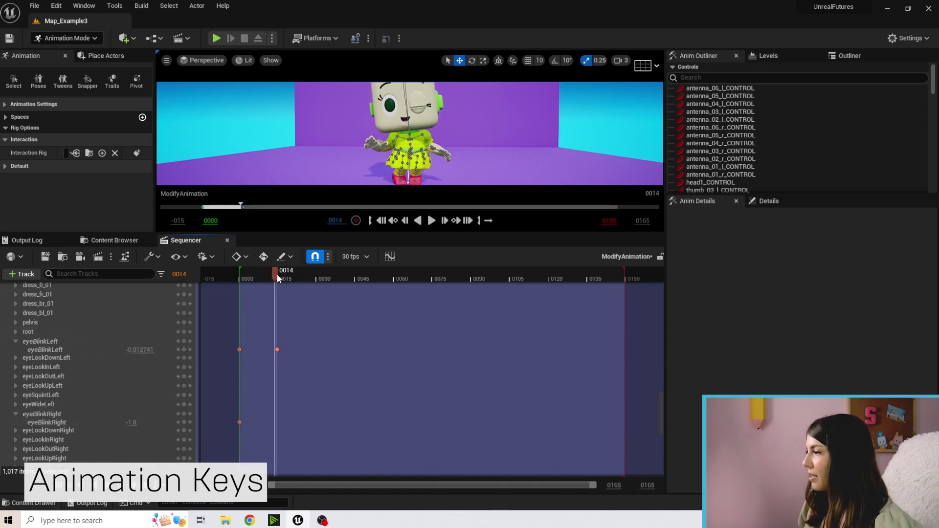
left_click(130, 422)
type("0")
key("Return")
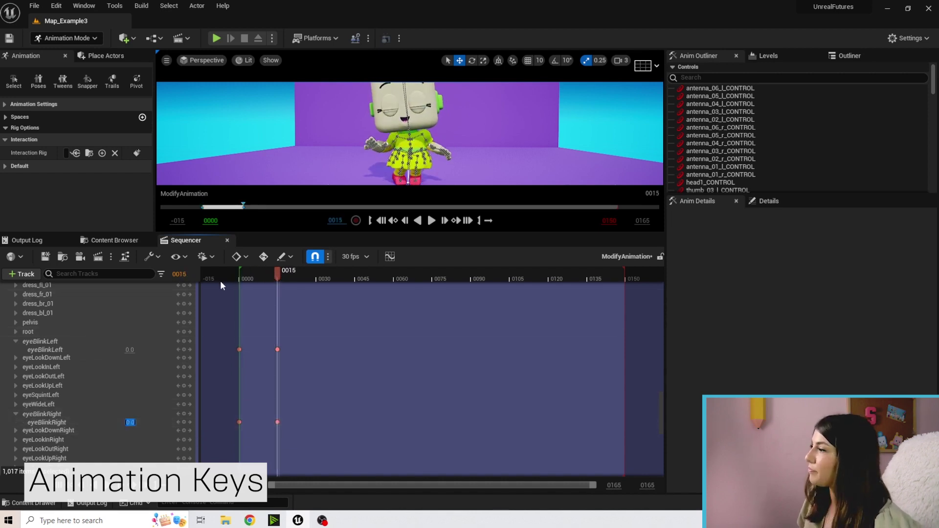
Key both eyeBlinkLeft and eyeBlinkRight at -1.0 on frame 31.
left_click_drag(278, 274, 320, 273)
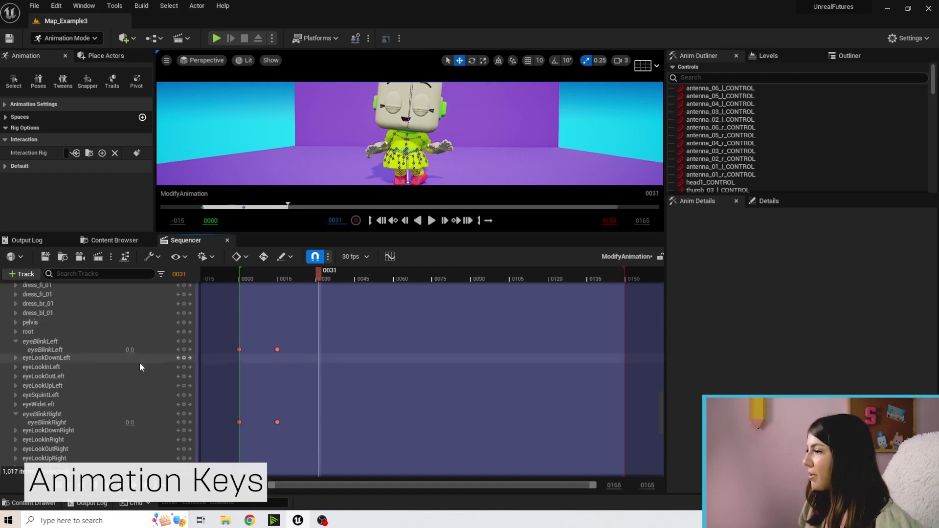
key("Return")
left_click(131, 422)
type("-1")
key("Return")
scroll(294, 359, "down", 1)
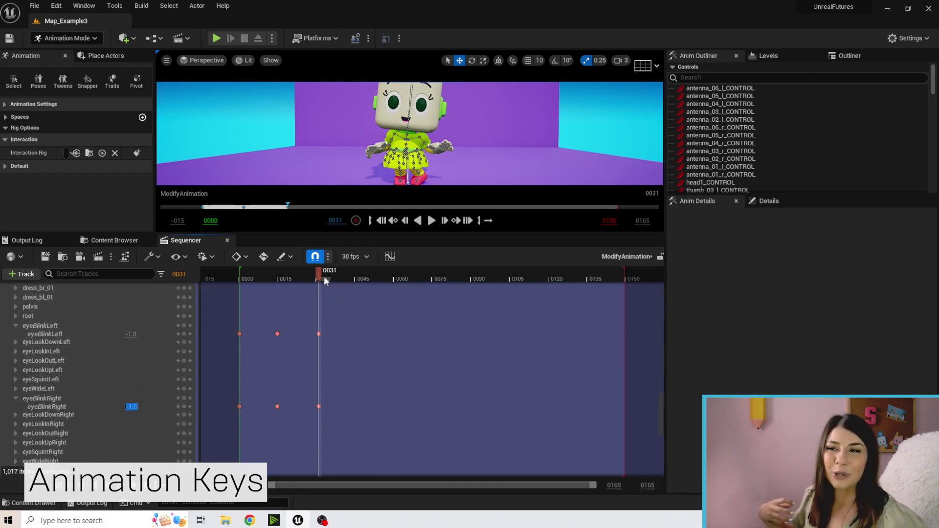
mouse_move(324, 277)
left_mouse_down()
mouse_move(248, 275)
mouse_move(342, 278)
mouse_move(320, 278)
left_mouse_up()
Select the upperarm_r control, enlarge the viewport around the character and expand the control's transform channels.
scroll(75, 375, "up", 5)
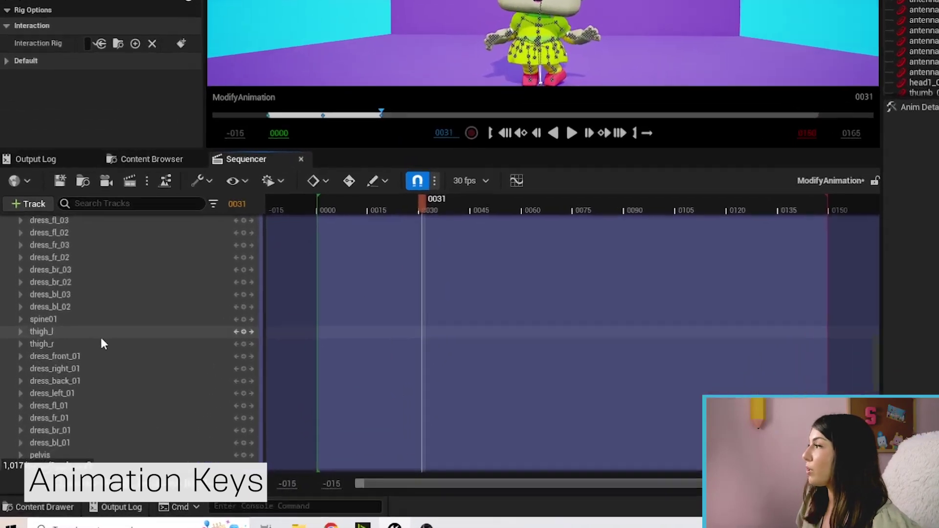
scroll(100, 347, "up", 8)
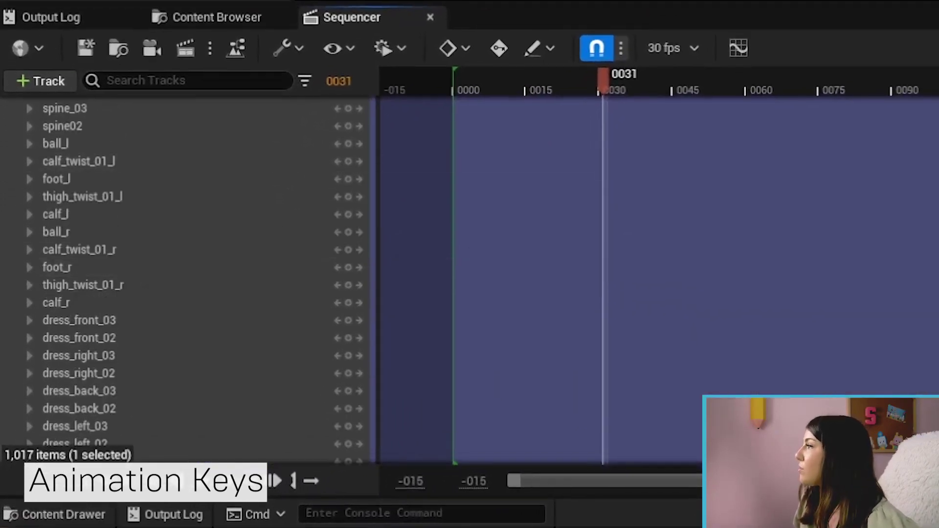
scroll(25, 100, "up", 5)
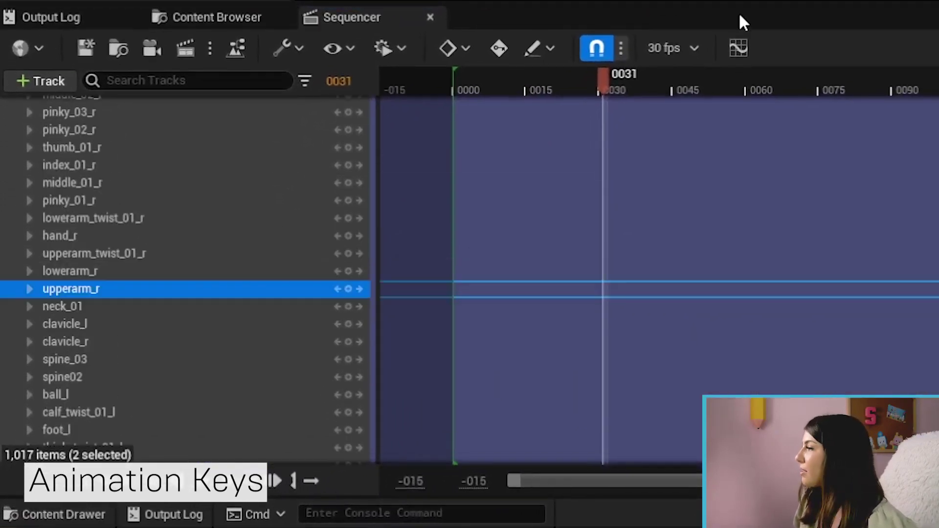
left_click_drag(737, 6, 758, 169)
right_click_drag(766, 43, 738, 46)
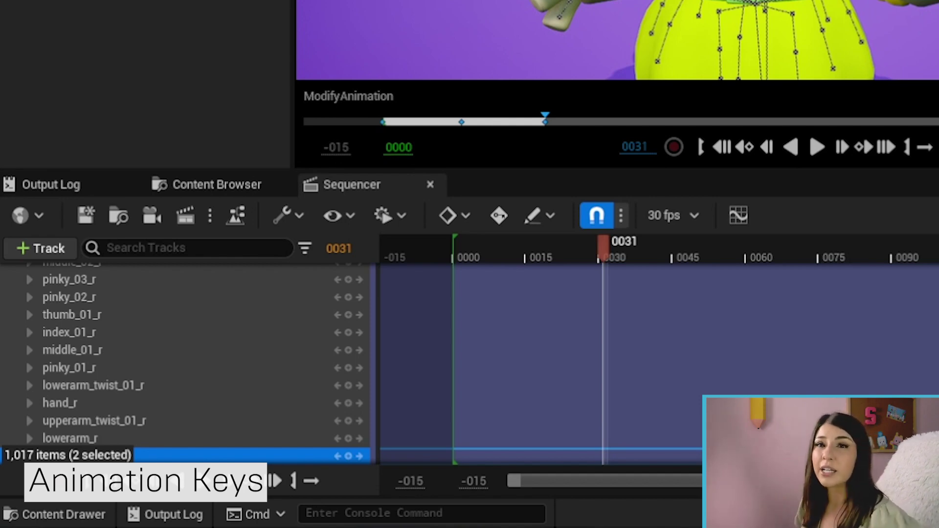
left_click_drag(607, 169, 608, 49)
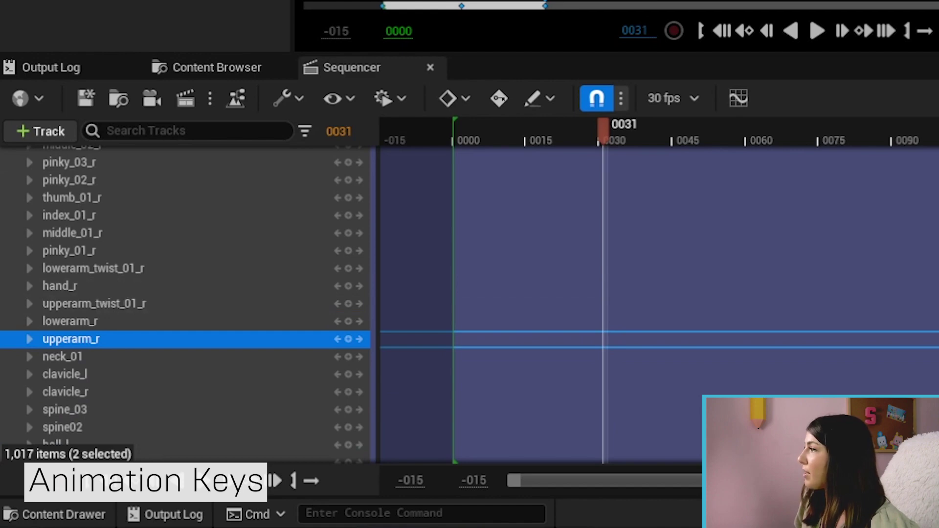
left_click(28, 338)
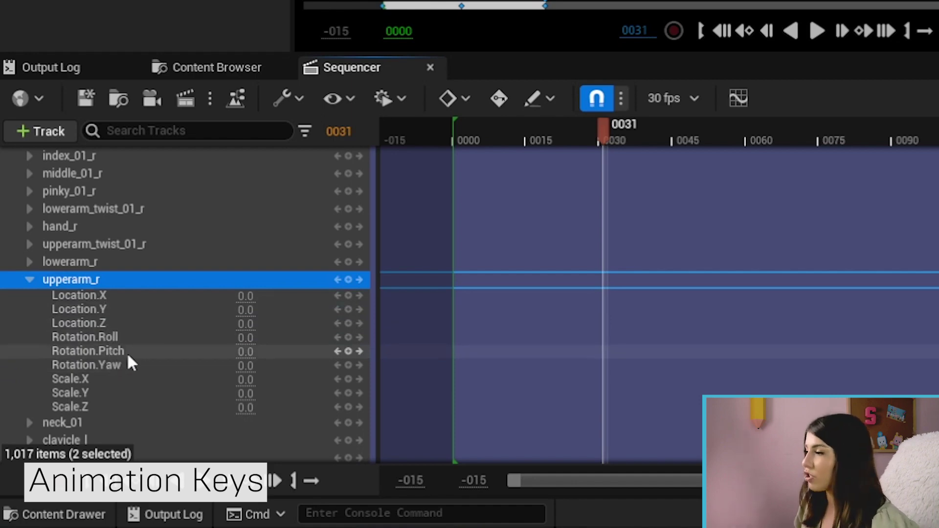
Try out the upperarm_r Location X, Y and Z channels and reset all three to 0.
left_click_drag(242, 295, 226, 336)
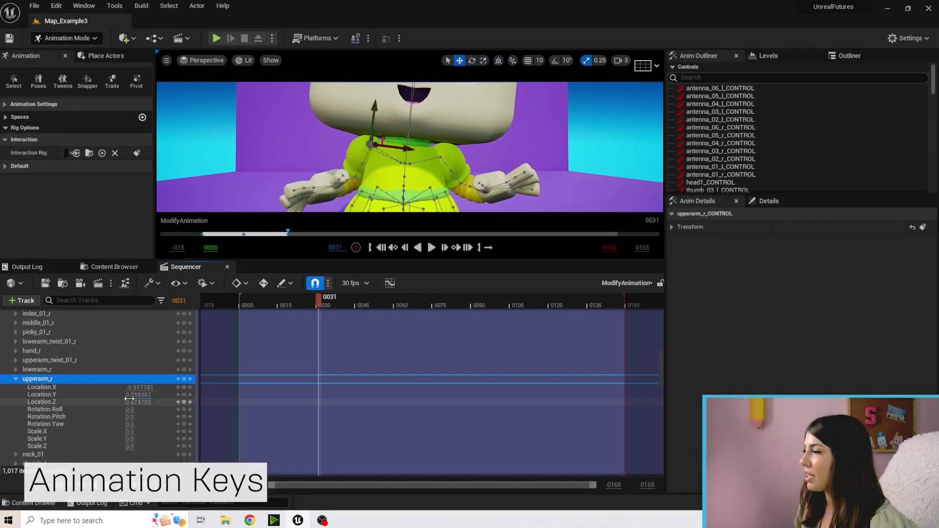
left_click(140, 387)
type("0")
left_click(135, 394)
type("0")
key("Tab")
type("0")
key("Tab")
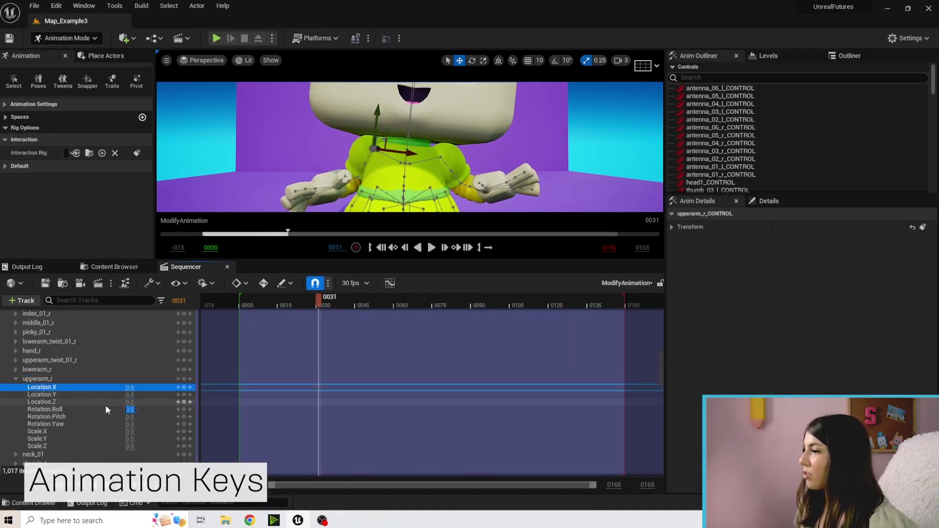
Try out the upperarm_r Rotation Roll and Pitch channels and reset both to 0.
left_click(135, 412)
mouse_move(129, 408)
left_mouse_down()
mouse_move(138, 409)
mouse_move(129, 408)
left_mouse_up()
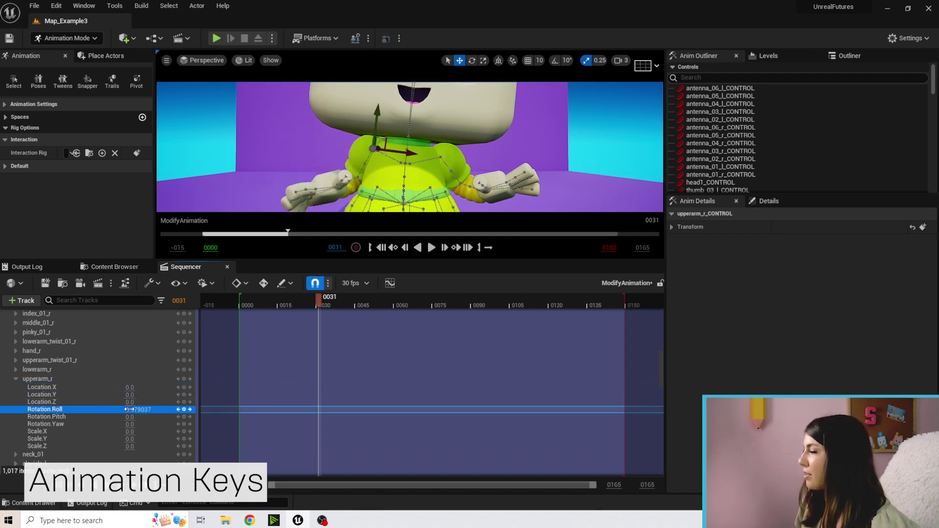
type("0")
key("Return")
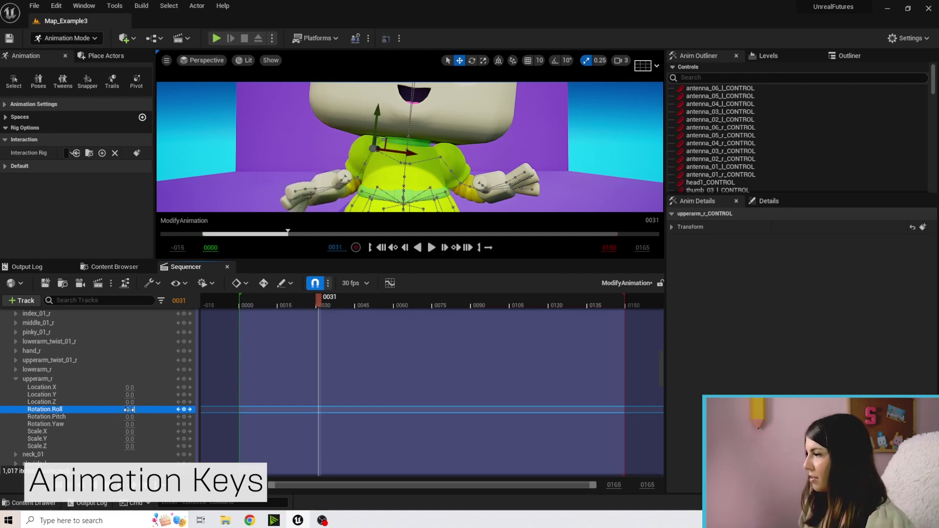
left_click_drag(127, 417, 128, 417)
type("0")
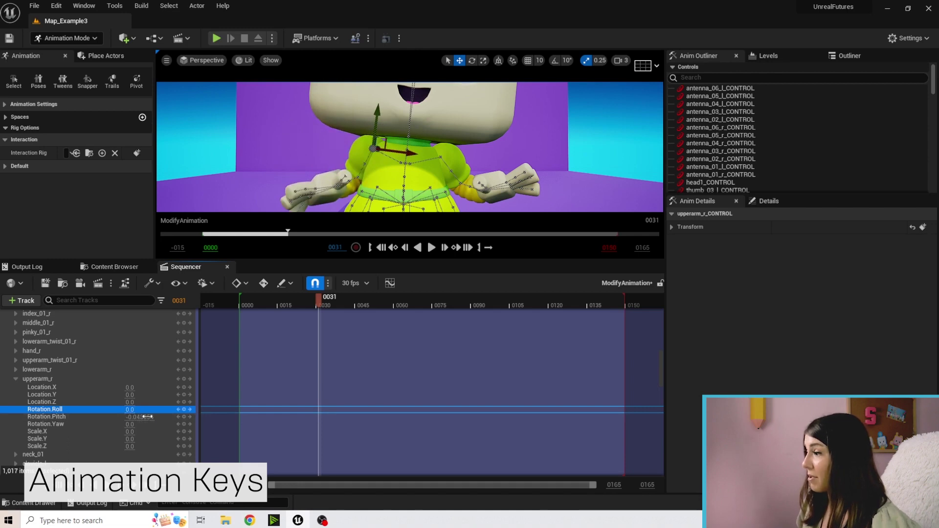
key("Return")
Set the upperarm_r Rotation Yaw to about -40.36 and key it at frame 0.
scroll(148, 416, "down", 2)
left_click_drag(130, 393, 129, 393)
left_click_drag(311, 295, 240, 298)
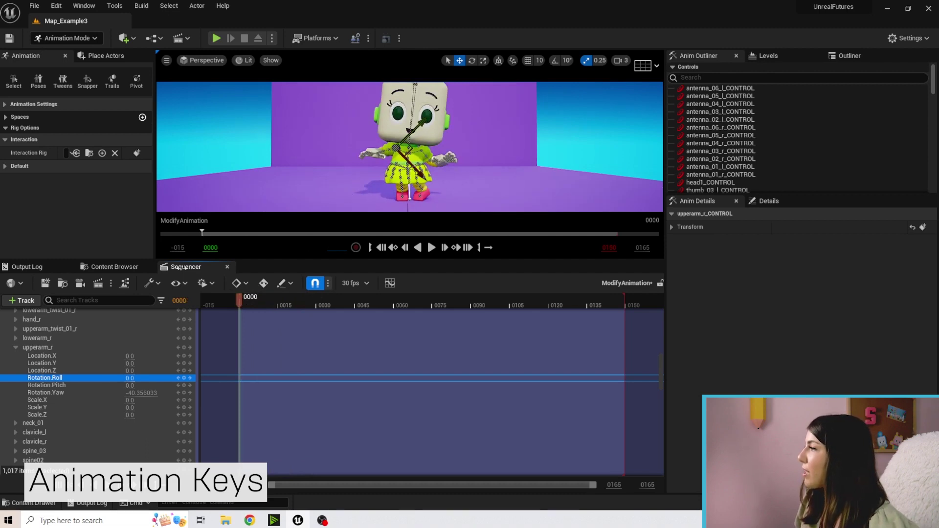
left_click(184, 392)
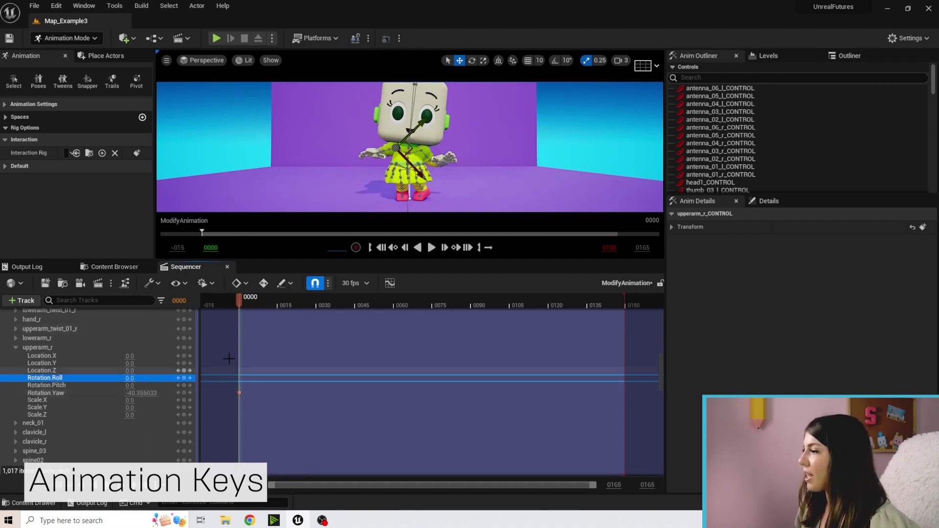
Move to frame 4, switch to the Rotate tool and pick the right arm's controls on the character, ending on upperarm_r.
mouse_move(250, 302)
left_mouse_down()
mouse_move(285, 304)
mouse_move(253, 304)
left_mouse_up()
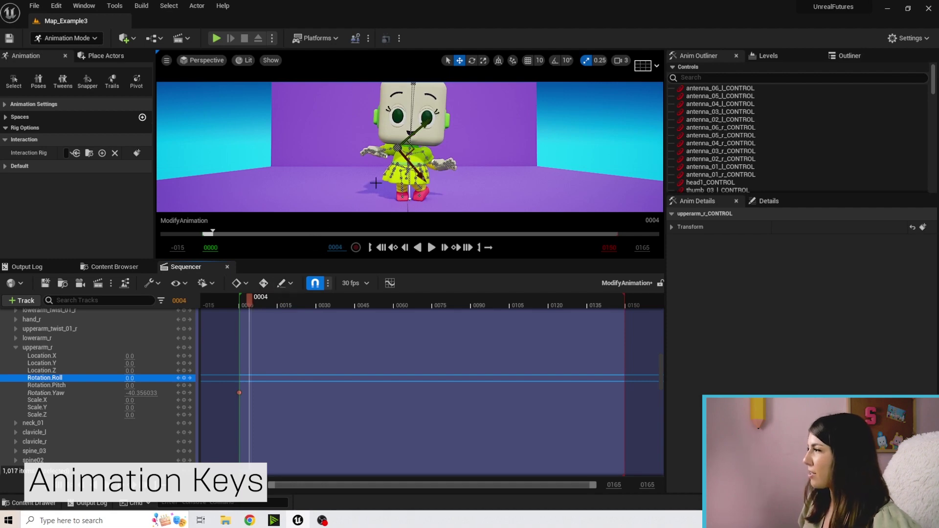
scroll(372, 154, "up", 4)
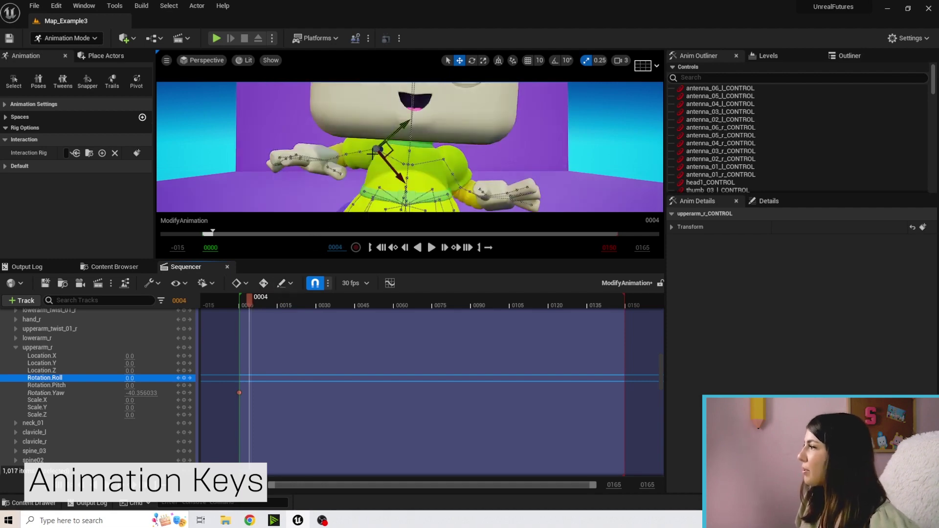
left_click(338, 157)
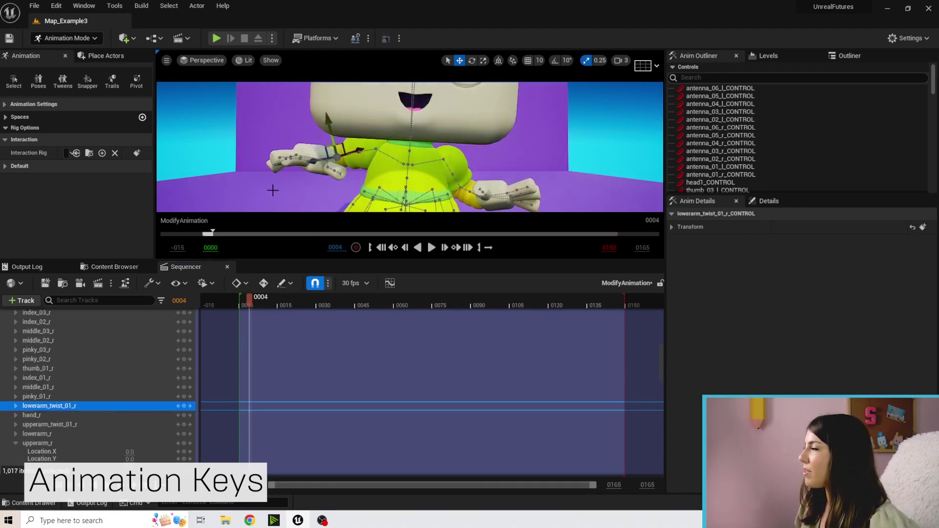
key("e")
left_click_drag(309, 180, 301, 162)
left_click(352, 152)
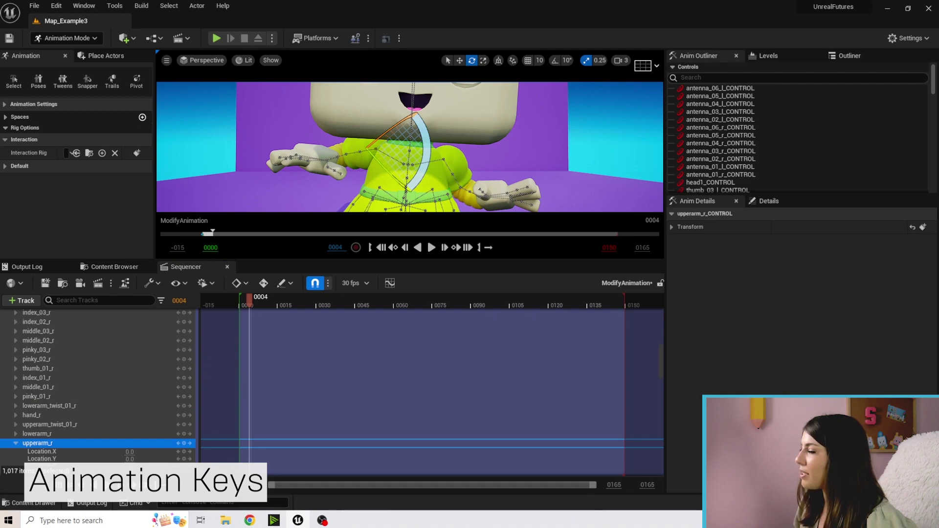
Filter the Sequencer tracks by "lower" and select the lowerarm_r control.
scroll(34, 399, "down", 5)
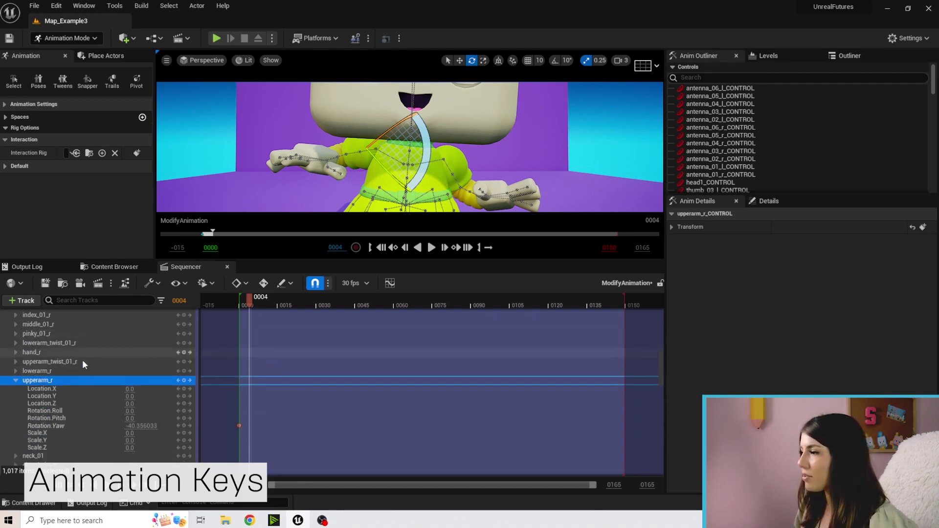
scroll(63, 374, "up", 5)
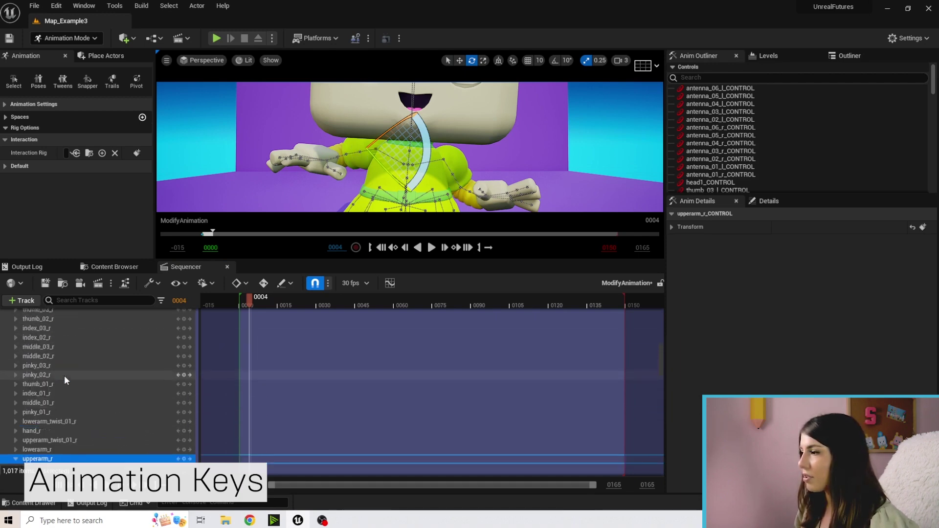
scroll(64, 374, "up", 2)
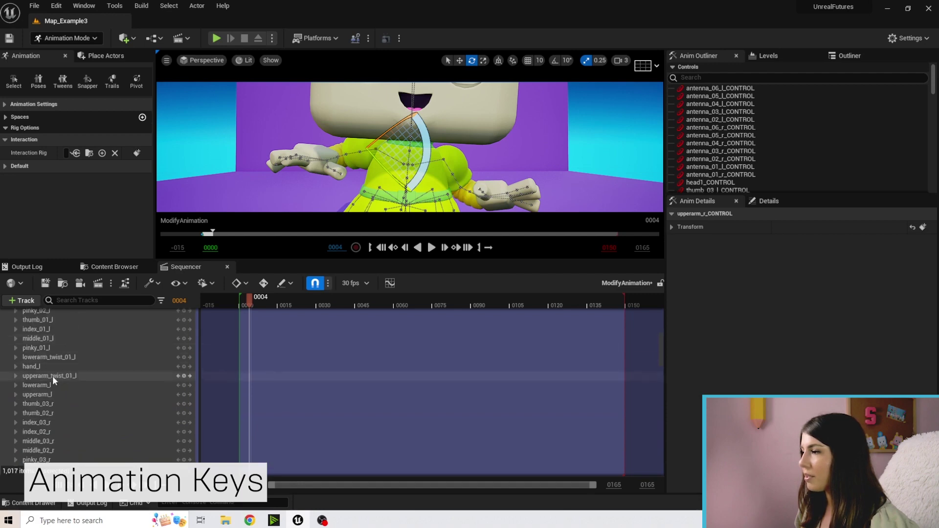
left_click(52, 384)
left_click(45, 394)
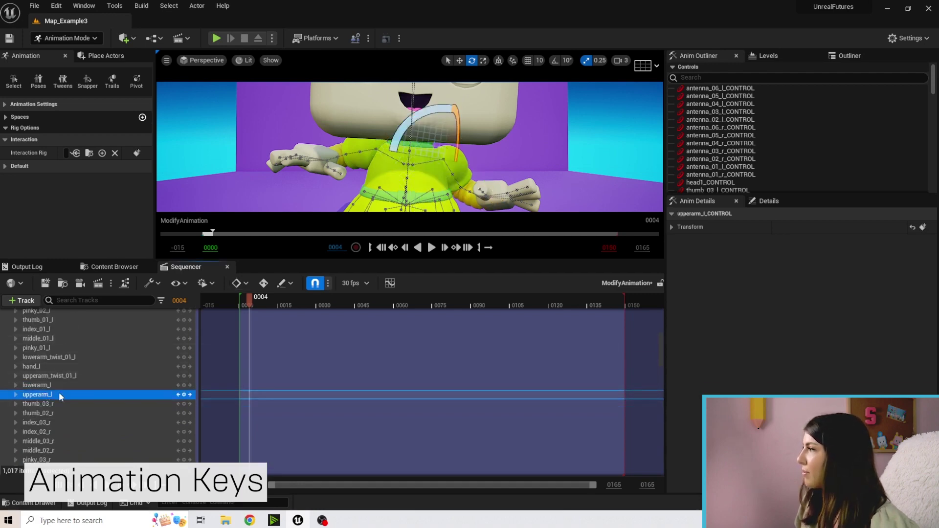
scroll(63, 386, "down", 2)
scroll(62, 389, "down", 10)
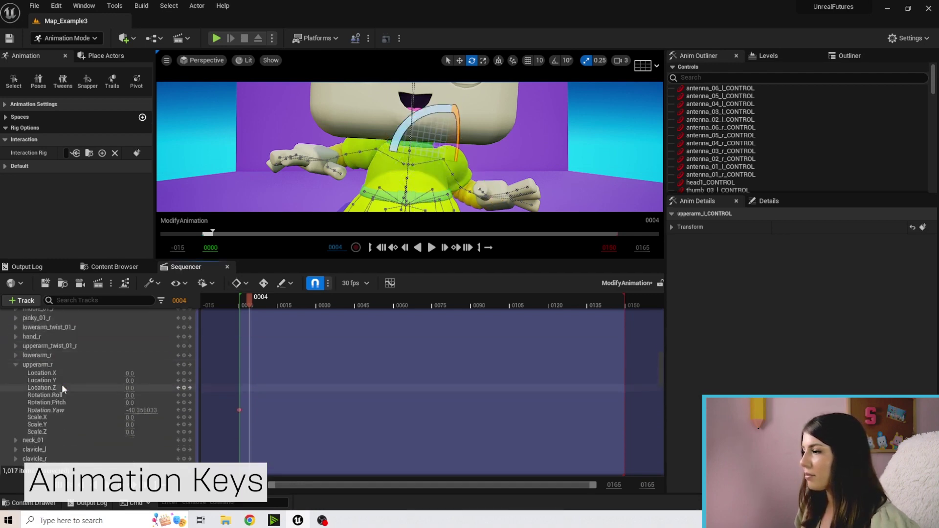
scroll(62, 383, "down", 3)
left_click(78, 300)
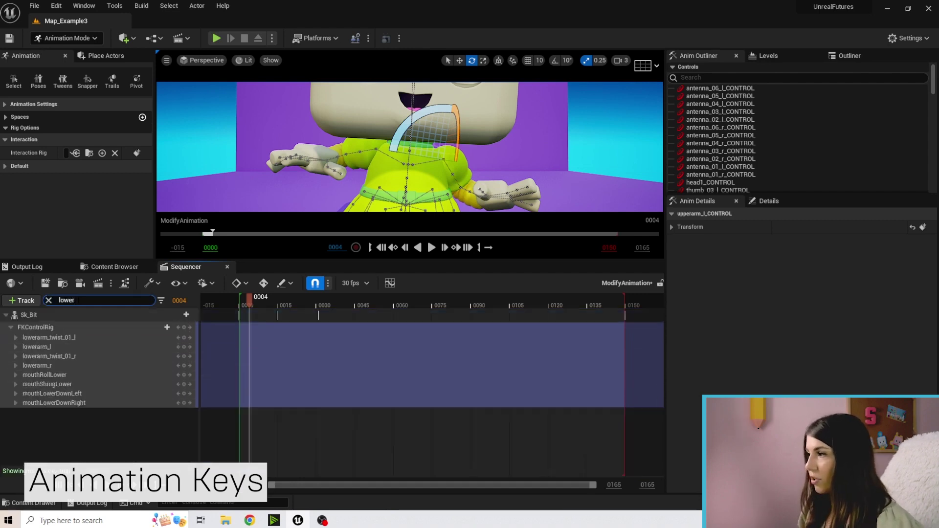
left_click(19, 366)
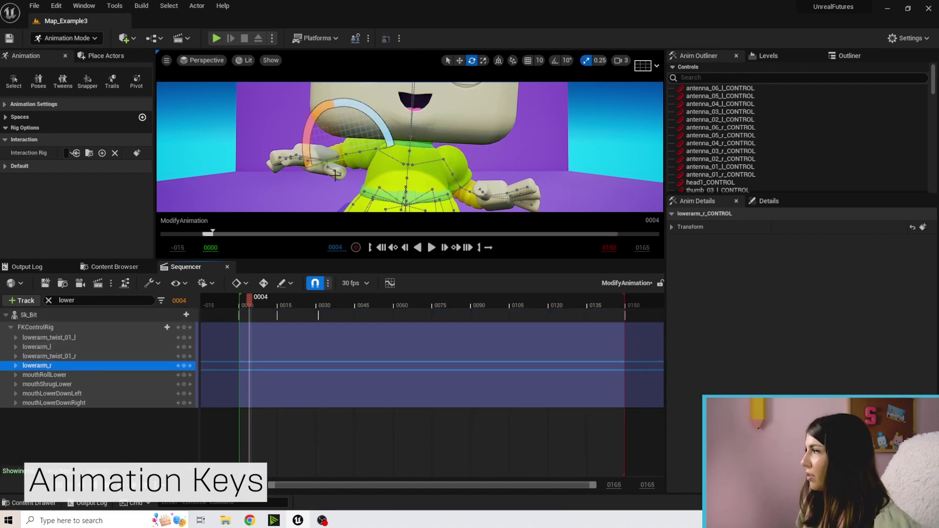
Rotate lowerarm_r so the forearm hangs down beside the body, key it at frame 4 and shift that key to frame 0.
mouse_move(306, 124)
left_mouse_down("alt")
mouse_move(370, 138)
mouse_move(311, 117)
left_mouse_up("alt")
left_click_drag(379, 116, 399, 142)
left_click_drag(291, 131, 304, 147)
left_click(185, 365)
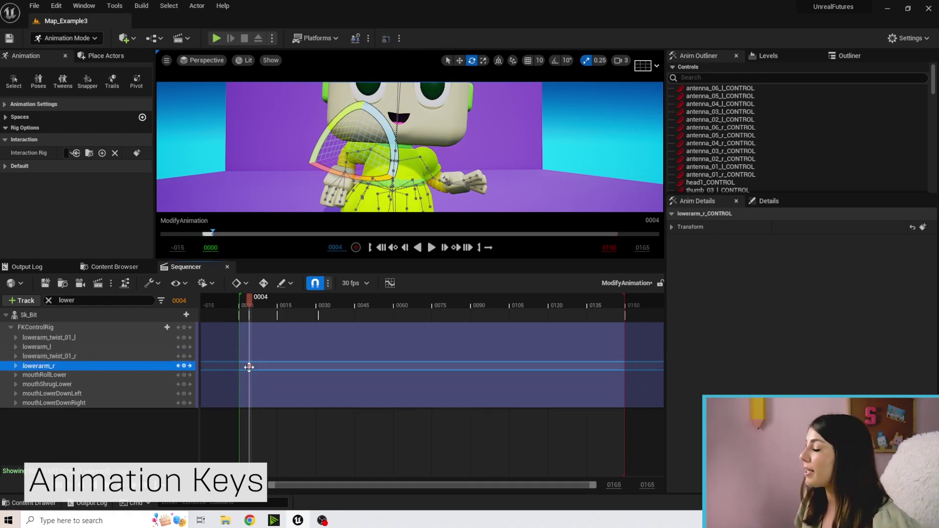
left_click_drag(249, 366, 242, 367)
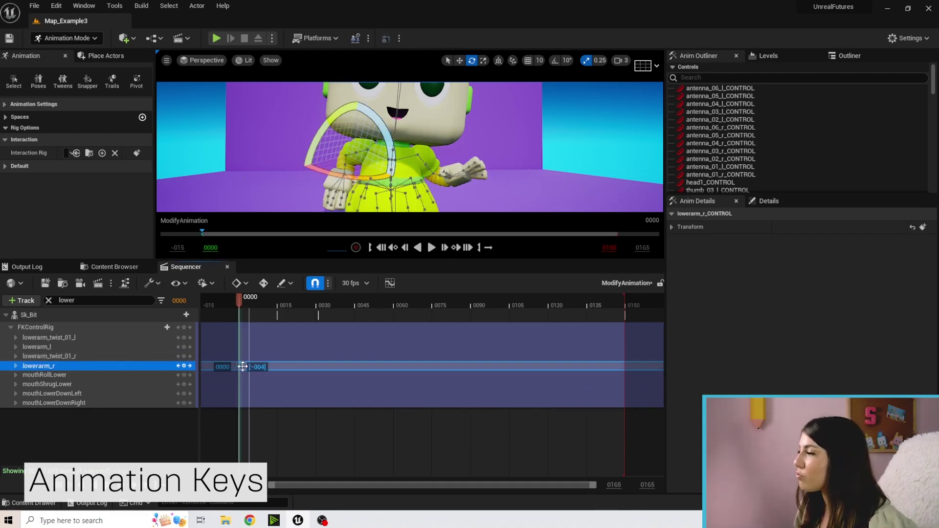
Clear the track filter and scrub the opening frames to check the adjusted right arm, ending at frame 0.
left_click(49, 300)
scroll(378, 206, "down", 5)
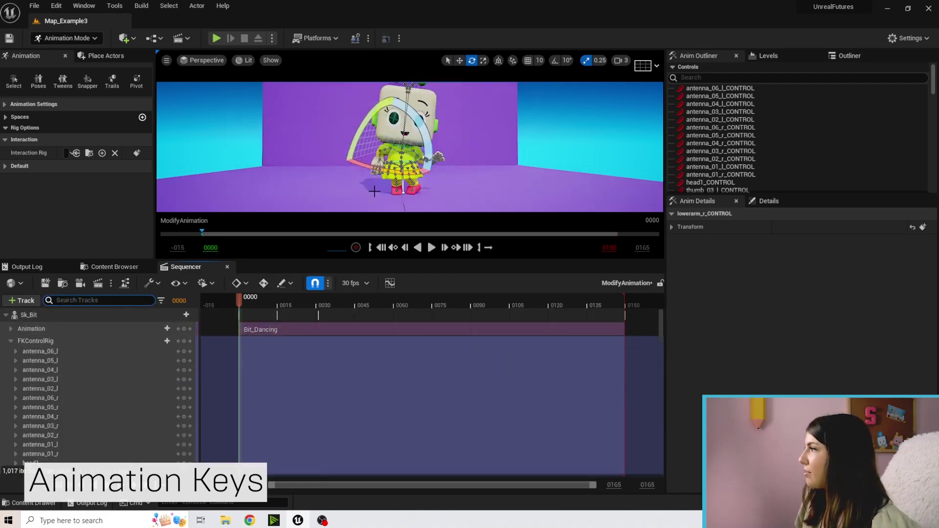
left_click(250, 304)
mouse_move(251, 300)
left_mouse_down()
mouse_move(323, 297)
mouse_move(239, 295)
left_mouse_up()
Select the upperarm_l control, rotate it so the character's left hand is raised and key the pose at frame 0.
scroll(30, 371, "down", 3)
scroll(25, 375, "down", 3)
right_click_drag(424, 187, 437, 182)
scroll(447, 178, "up", 3)
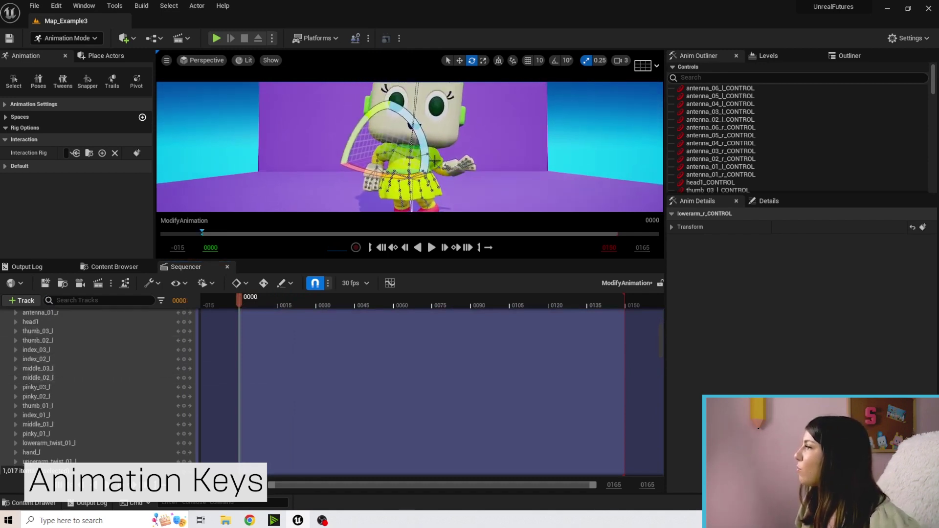
left_click(435, 161)
right_click_drag(434, 161, 409, 163)
left_click_drag(453, 163, 455, 171)
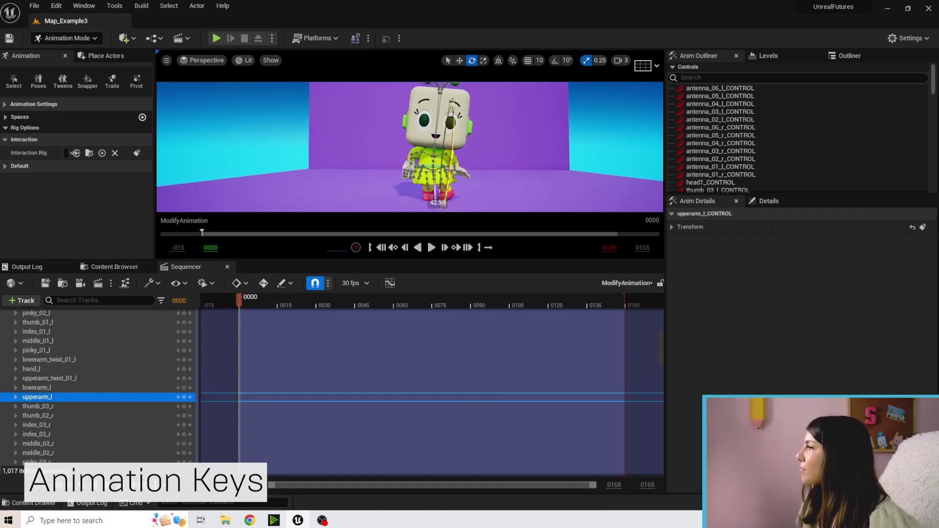
left_click_drag(447, 166, 497, 127)
left_click_drag(499, 182, 504, 158)
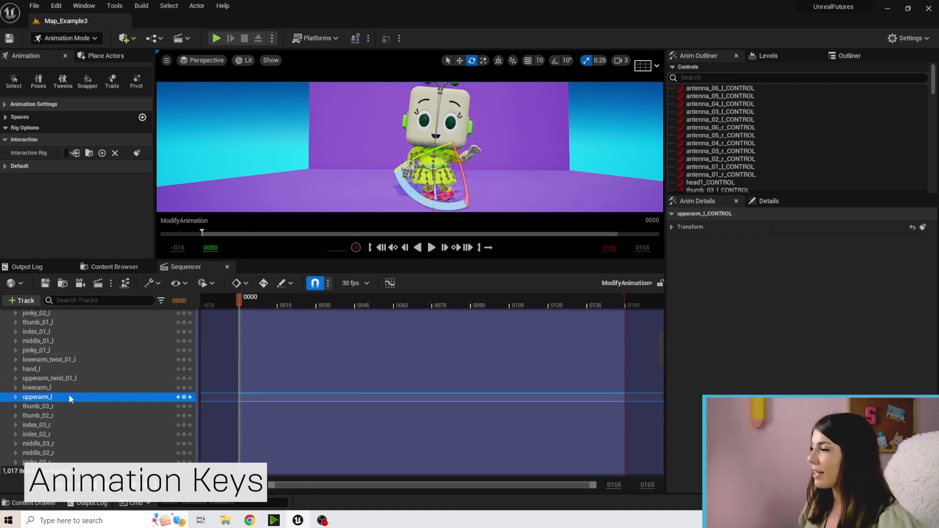
left_click(186, 397)
Rotate upperarm_l by about 44° at frame 17 to lower the arm, key it and scrub through the motion.
left_click_drag(268, 302, 284, 298)
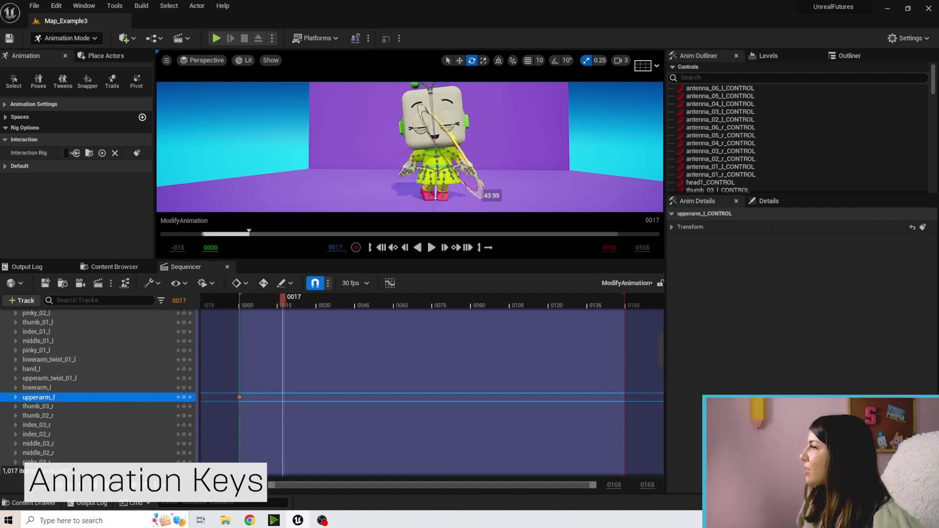
left_click(186, 398)
left_click_drag(236, 304, 288, 301)
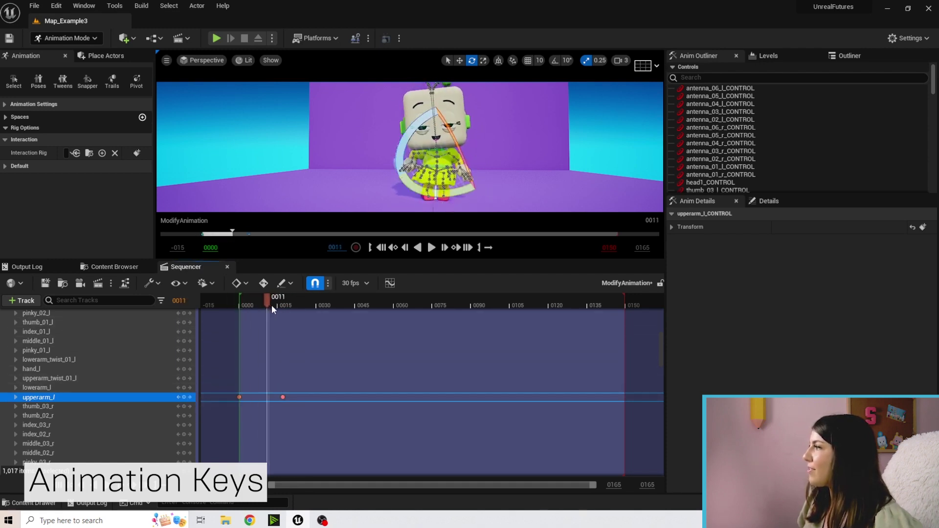
Raise the left arm again at frame 36, key upperarm_l there and scrub back to frame 2.
left_click_drag(225, 309, 260, 304)
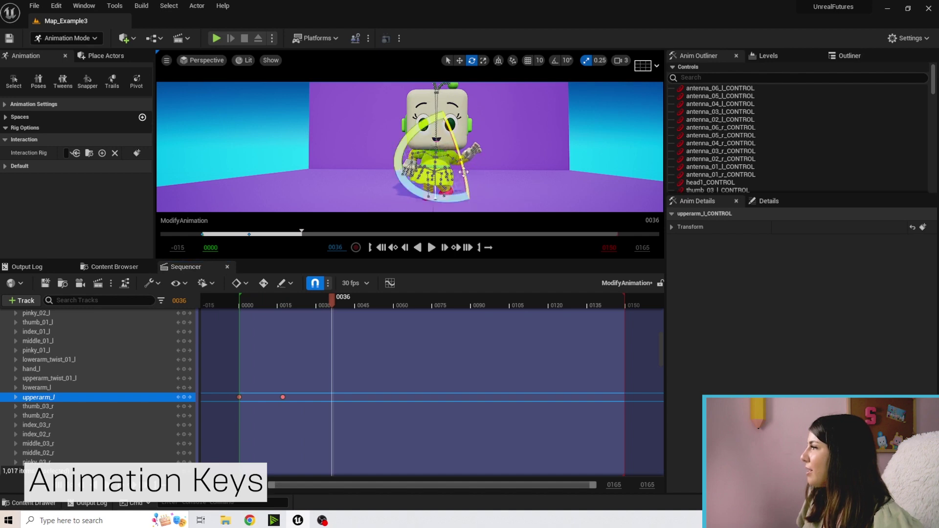
left_click(184, 398)
left_click_drag(333, 301, 245, 315)
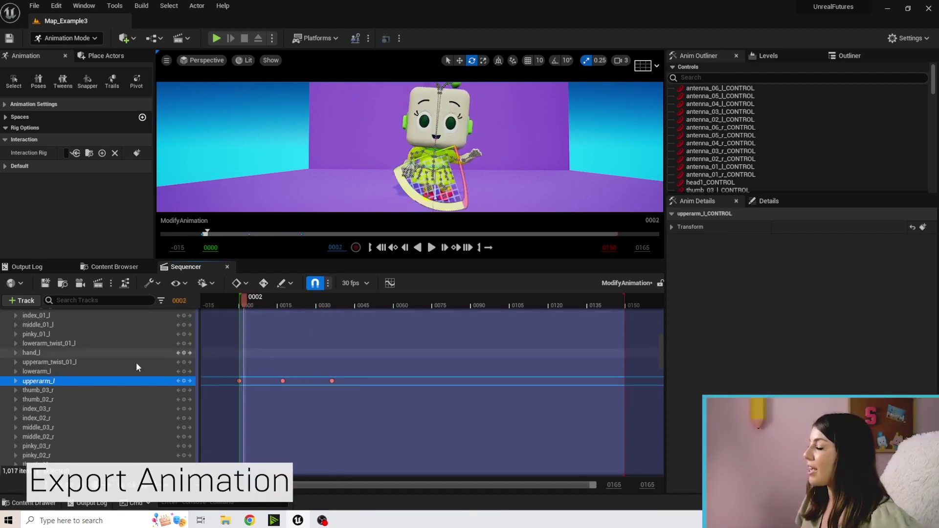
Start Bake Animation Sequence for the Sk_Bit track and choose AnimationLibrary/Bit_Animations as the destination folder.
scroll(134, 371, "up", 10)
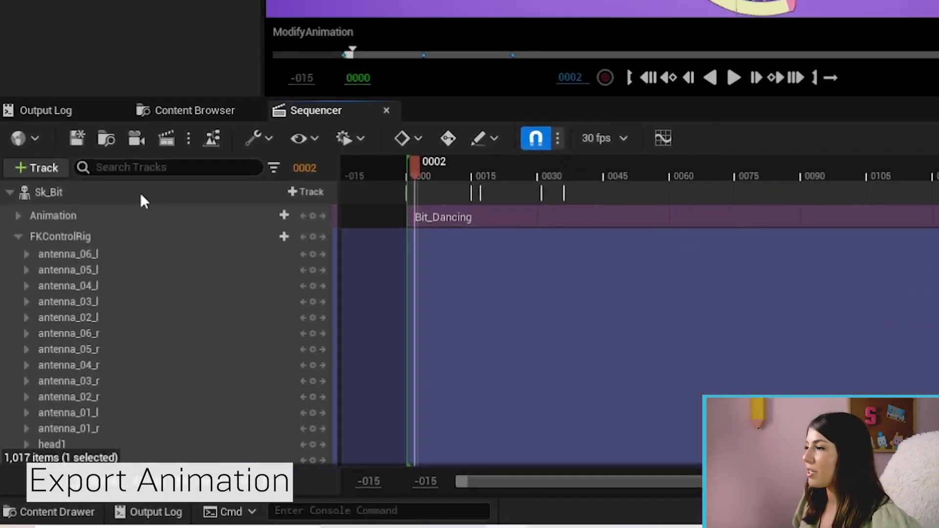
right_click(26, 195)
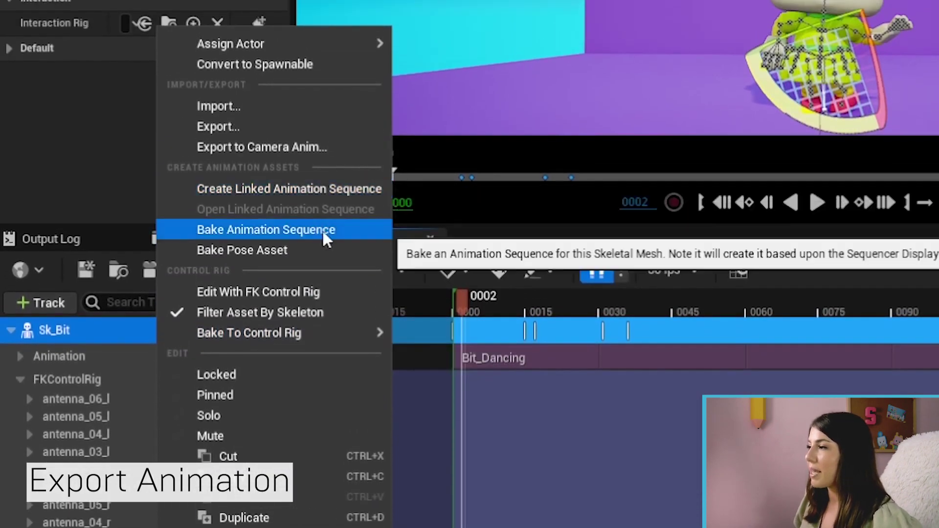
left_click(350, 229)
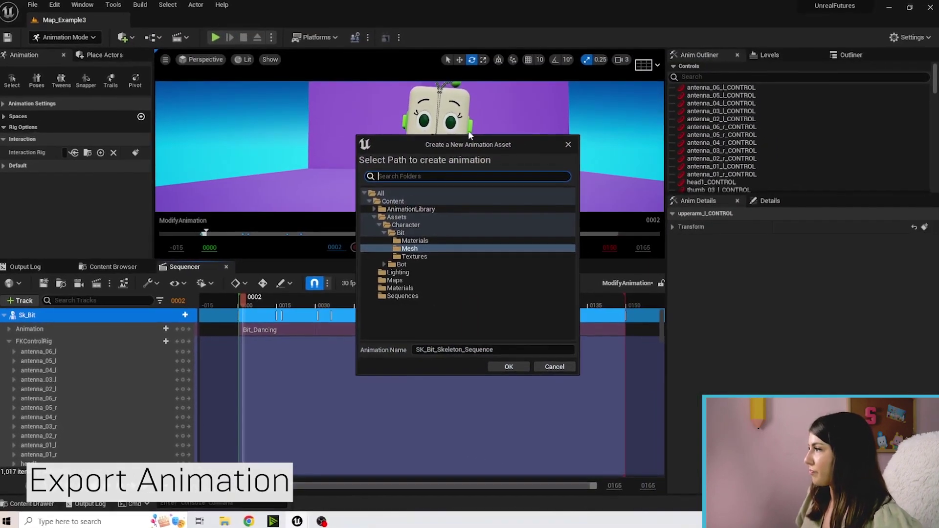
left_click_drag(468, 139, 450, 115)
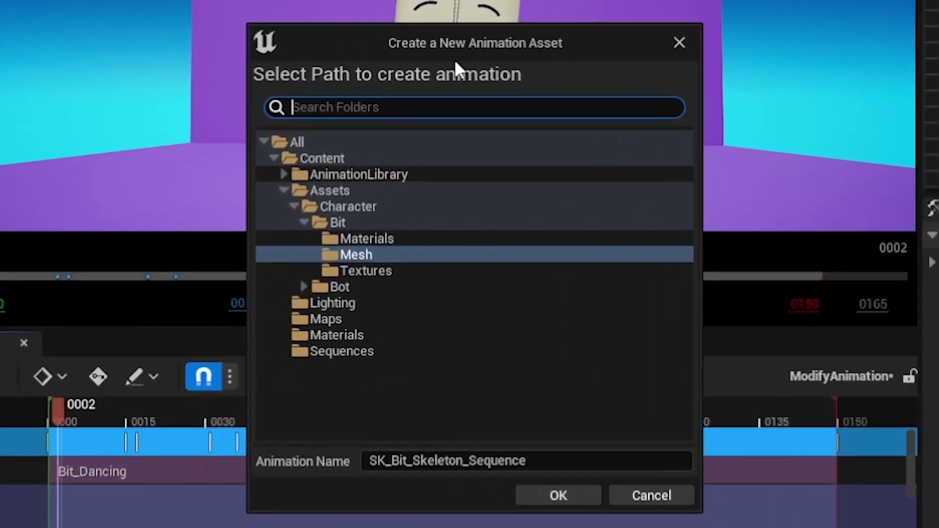
left_click(282, 174)
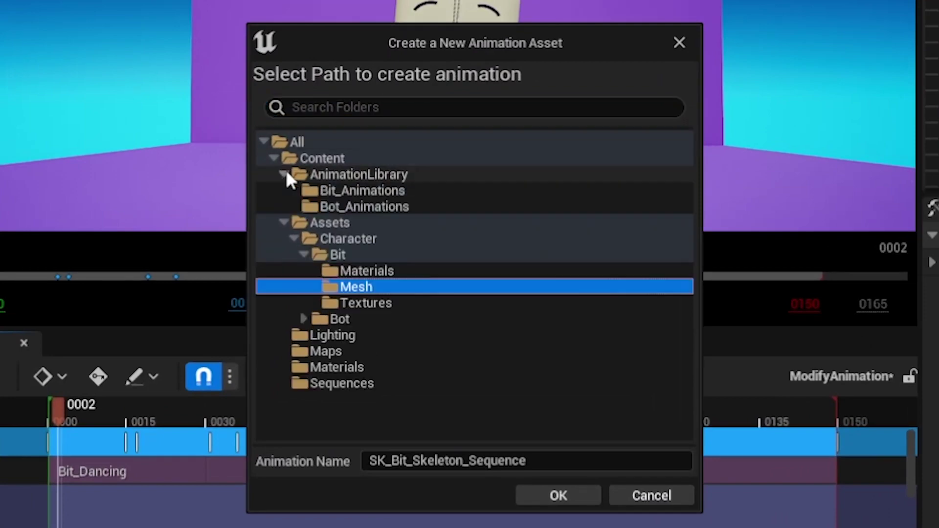
left_click(350, 190)
Name the new animation asset Bit_Modified_Dance and accept the path.
left_click_drag(528, 461, 377, 461)
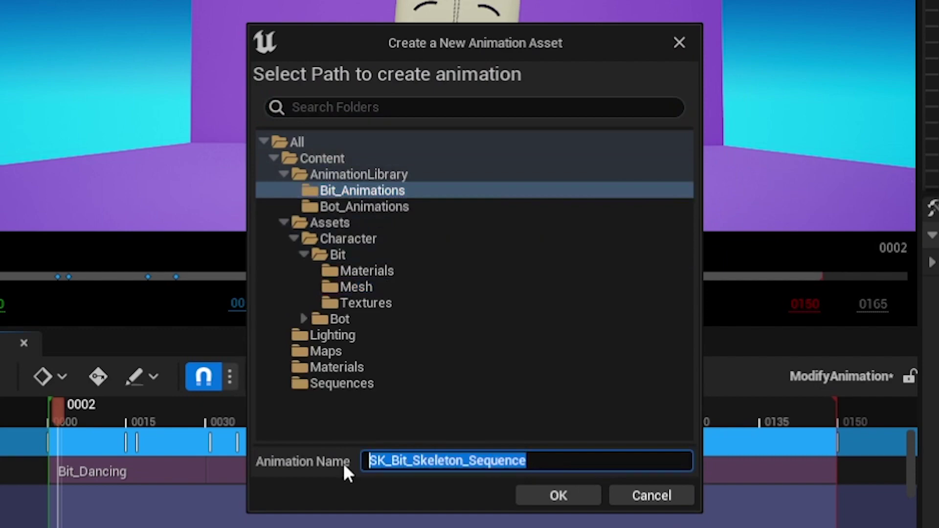
type("Bit_")
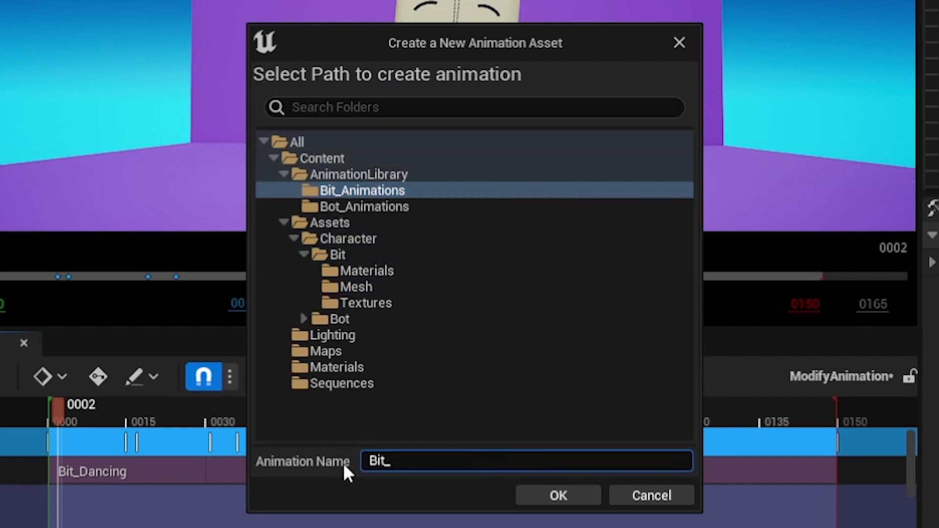
type("Modified")
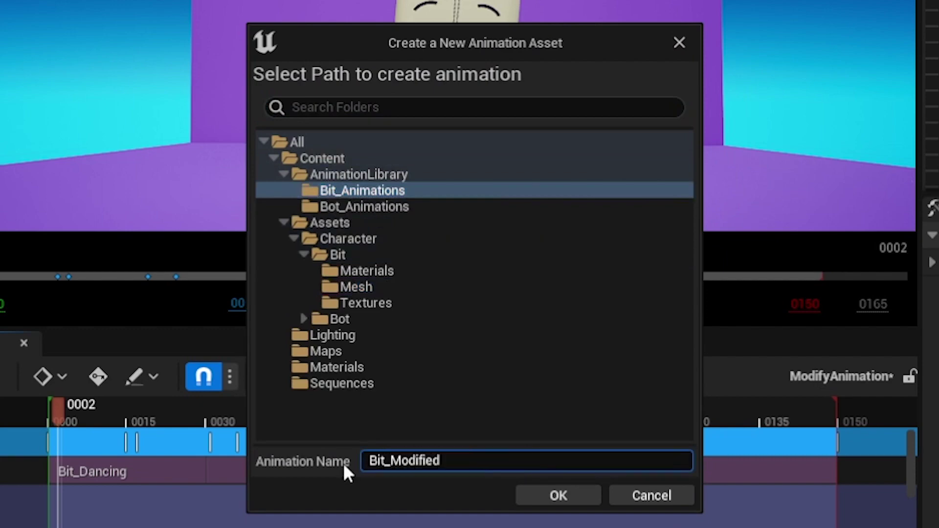
type("_Dance")
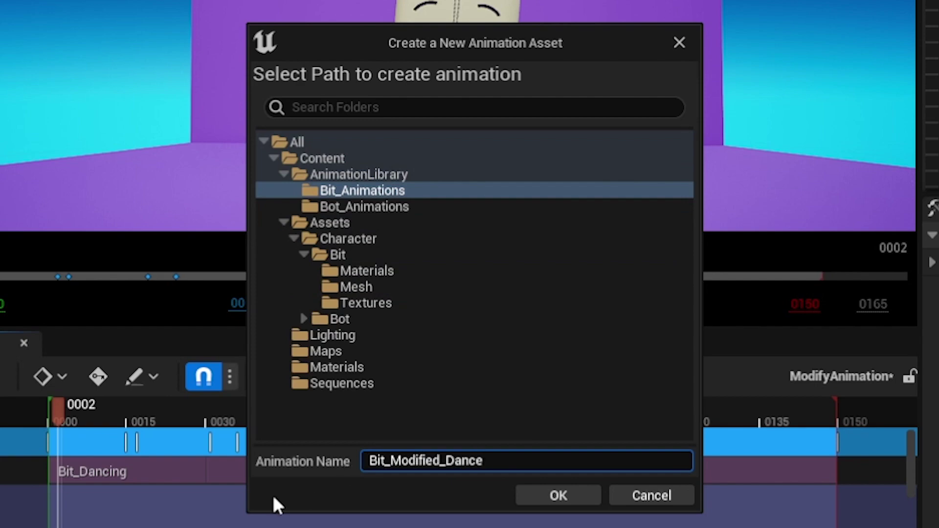
left_click(577, 494)
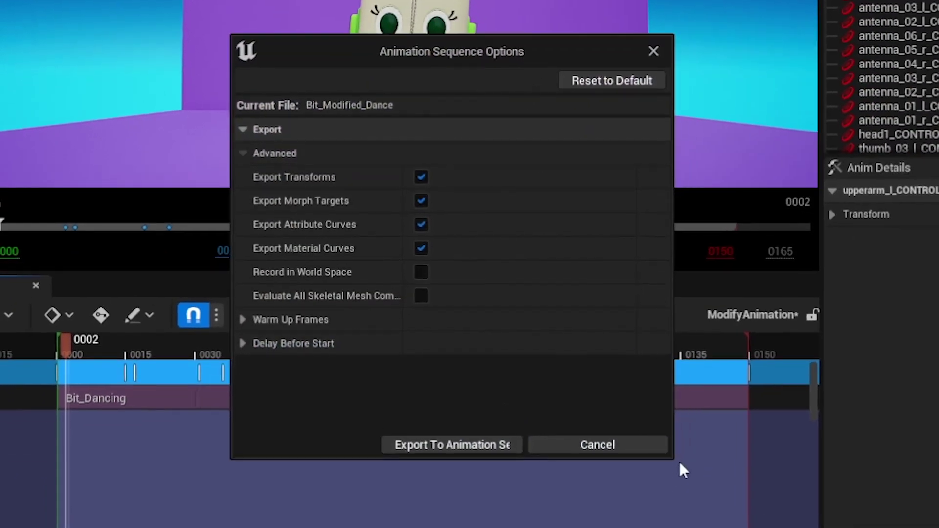
Expand the Warm Up Frames and Delay Before Start options, export to the animation sequence with the default settings and open Bit_Modified_Dance.
left_click_drag(674, 458, 690, 511)
left_click(242, 319)
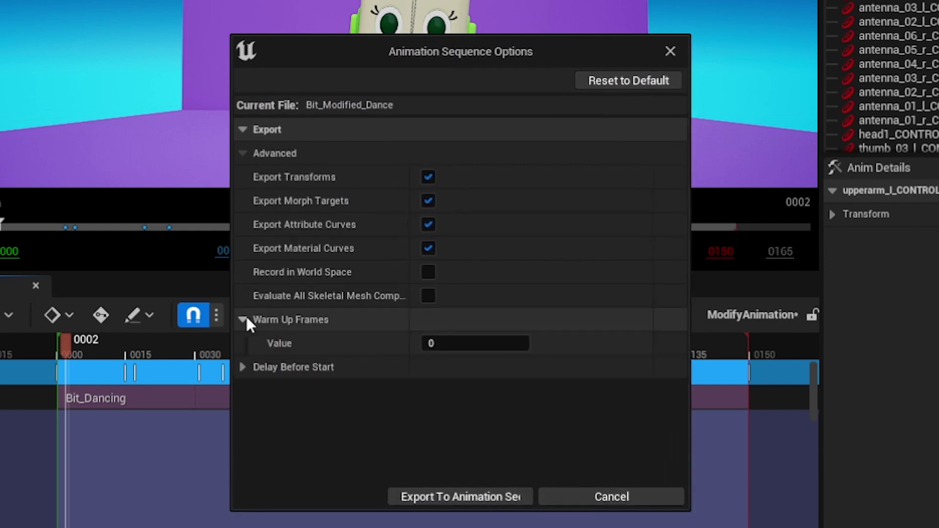
left_click(243, 366)
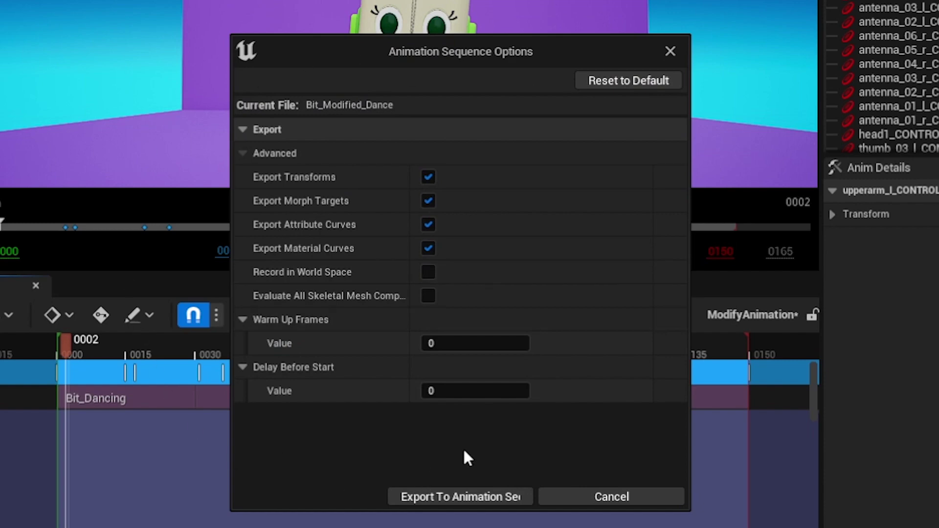
left_click(464, 496)
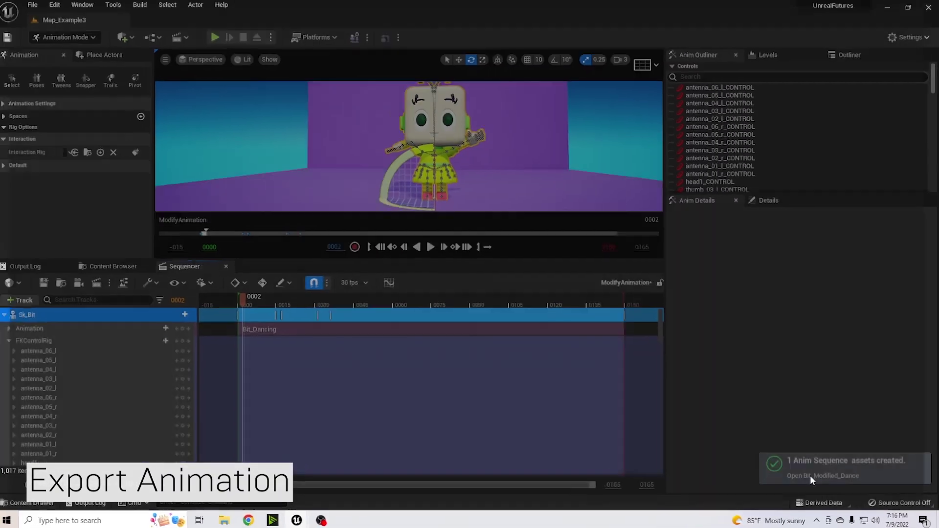
left_click(717, 440)
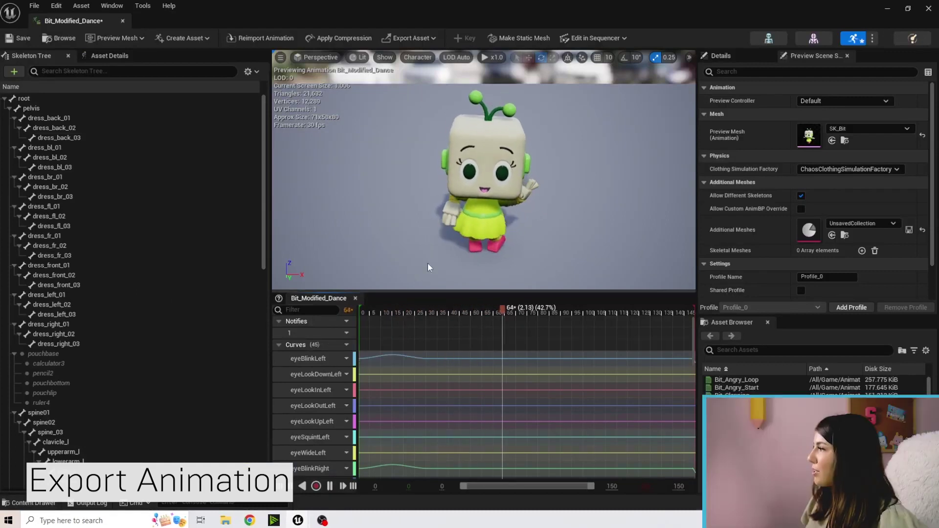
Scrub the Bit_Modified_Dance preview back to the start of its timeline to review the baked animation.
left_click(389, 311)
left_click_drag(388, 311, 357, 305)
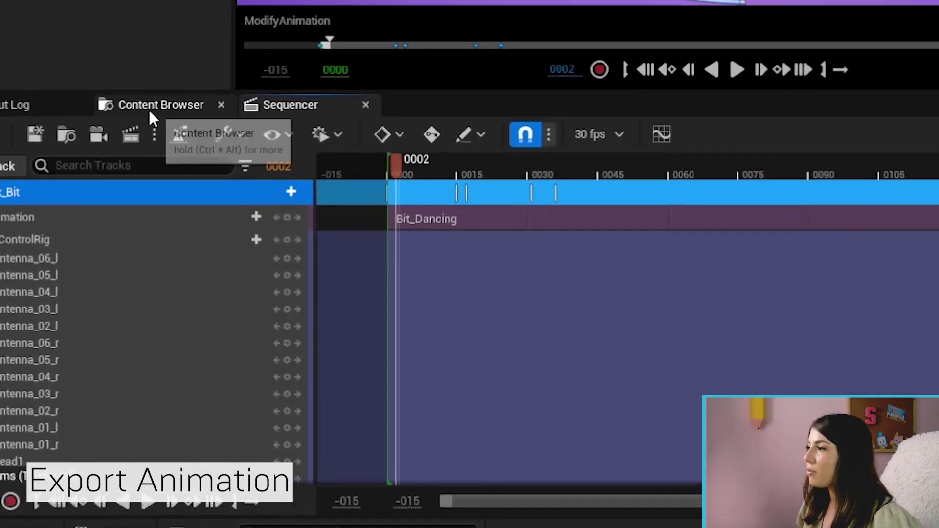
Return to the level editor and browse the project content to the AnimationLibrary/Bit_Animations folder.
left_click(120, 212)
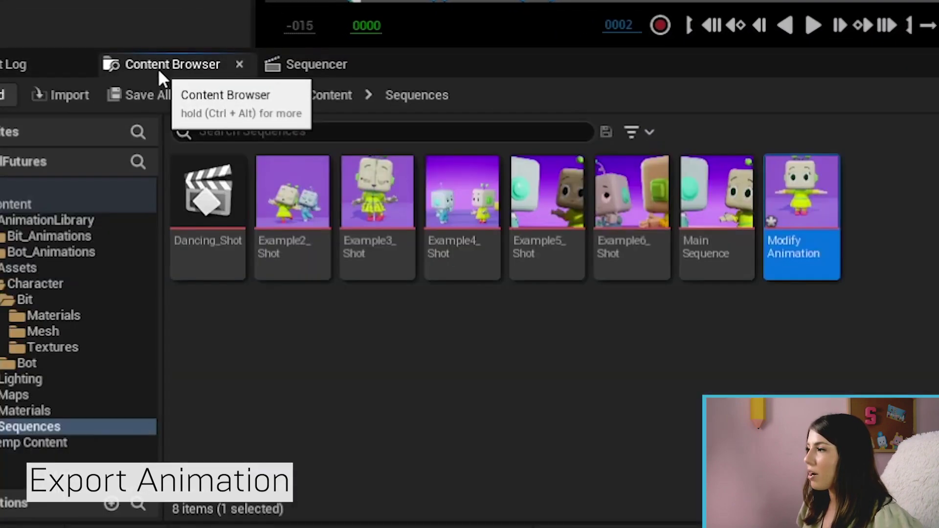
left_click(324, 95)
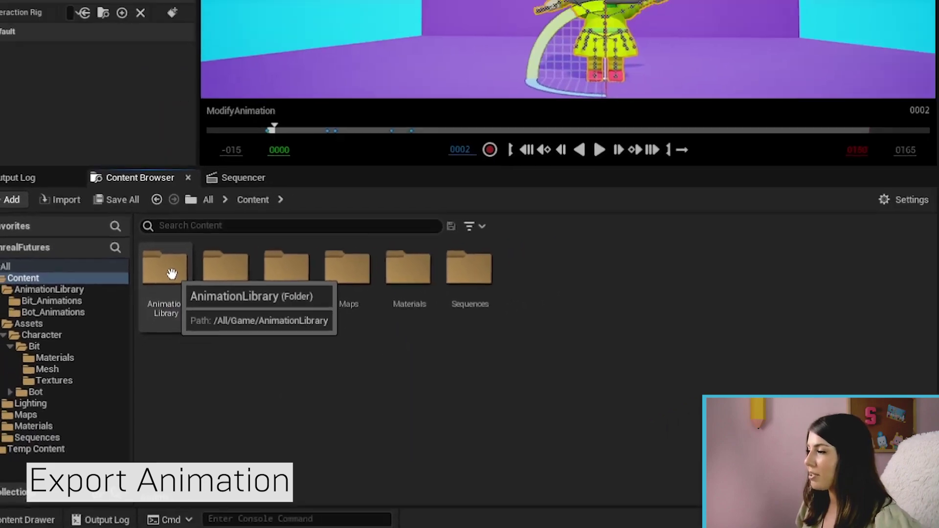
double_click(171, 273)
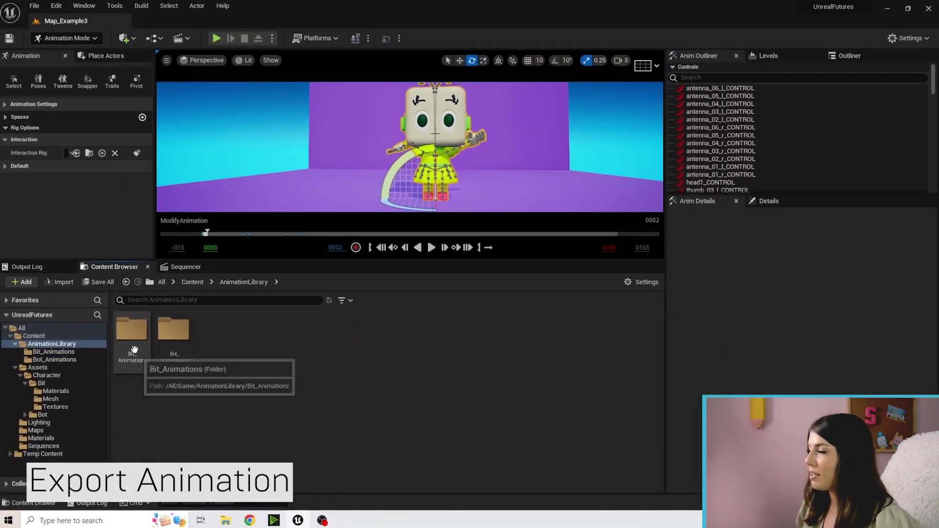
double_click(132, 327)
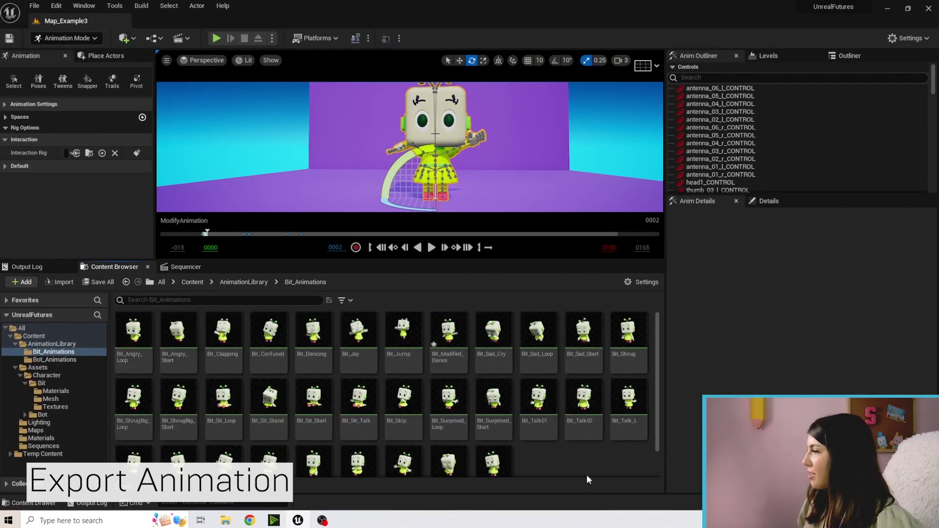
Open the Bit_Modified_Dance animation sequence from Bit_Animations and scrub its timeline from the opening frames to frame 44.
mouse_move(463, 353)
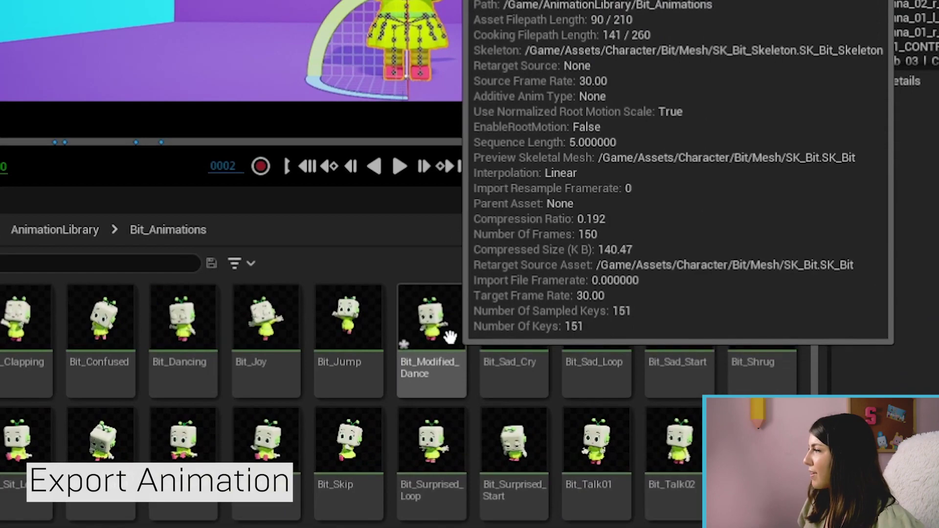
left_click(447, 336)
double_click(444, 328)
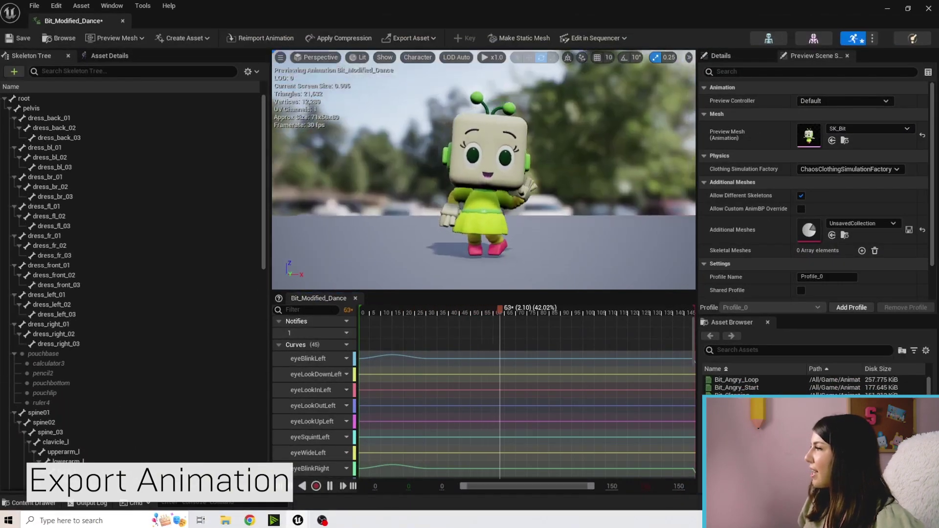
left_click(366, 310)
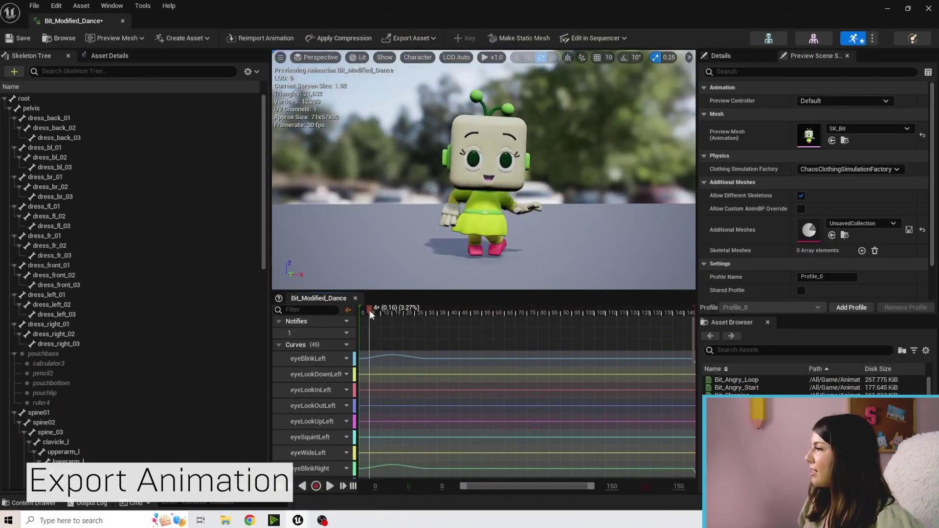
mouse_move(367, 310)
left_mouse_down()
mouse_move(467, 311)
mouse_move(362, 312)
mouse_move(459, 295)
left_mouse_up()
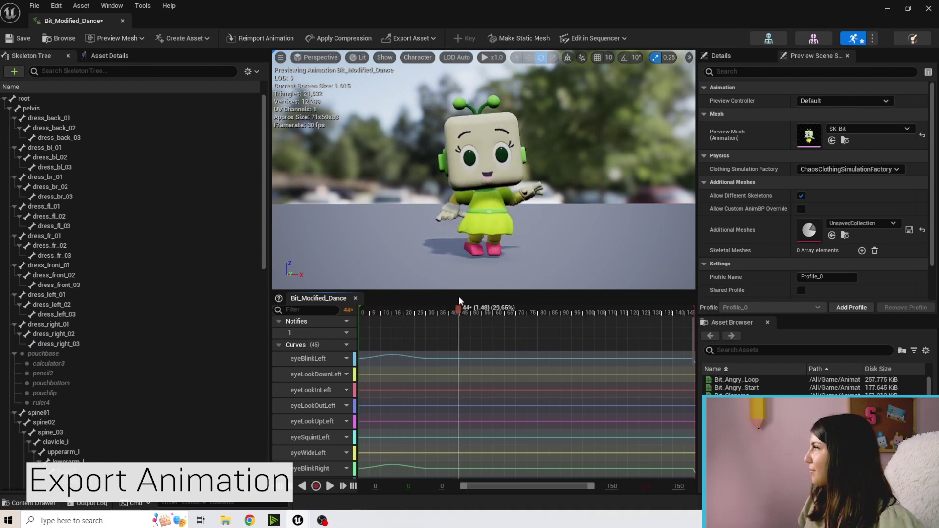